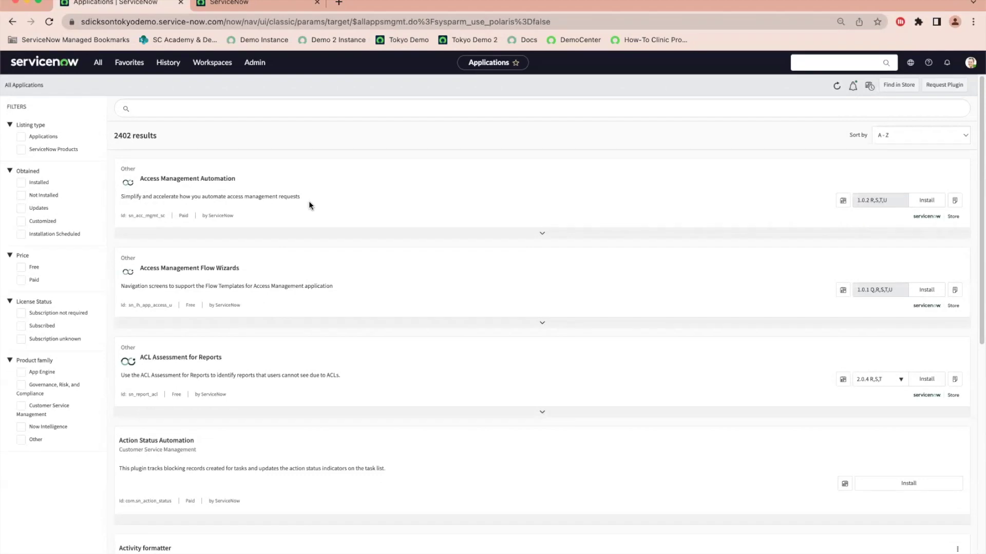
- Search the application listings for "GRC: Risk Management"
{"action": "left_click", "coordinate": [98, 63]}
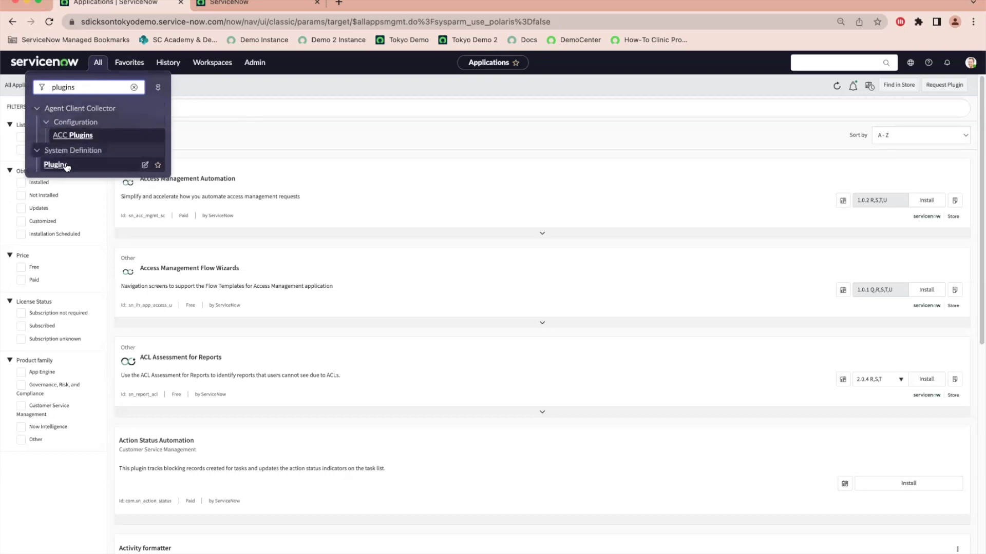
{"action": "left_click", "coordinate": [211, 94]}
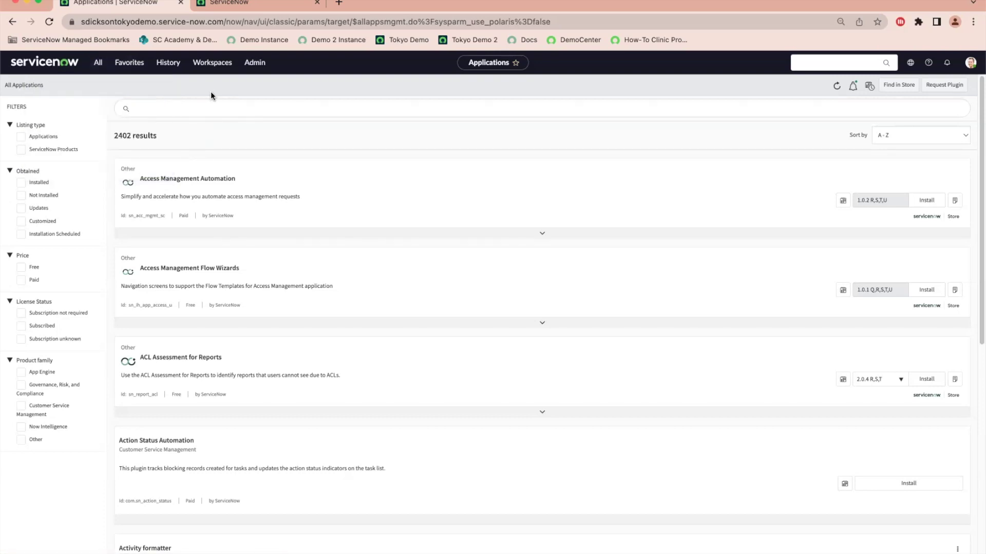
{"action": "left_click", "coordinate": [198, 107]}
{"action": "type", "text": "GRC: Risk Management"}
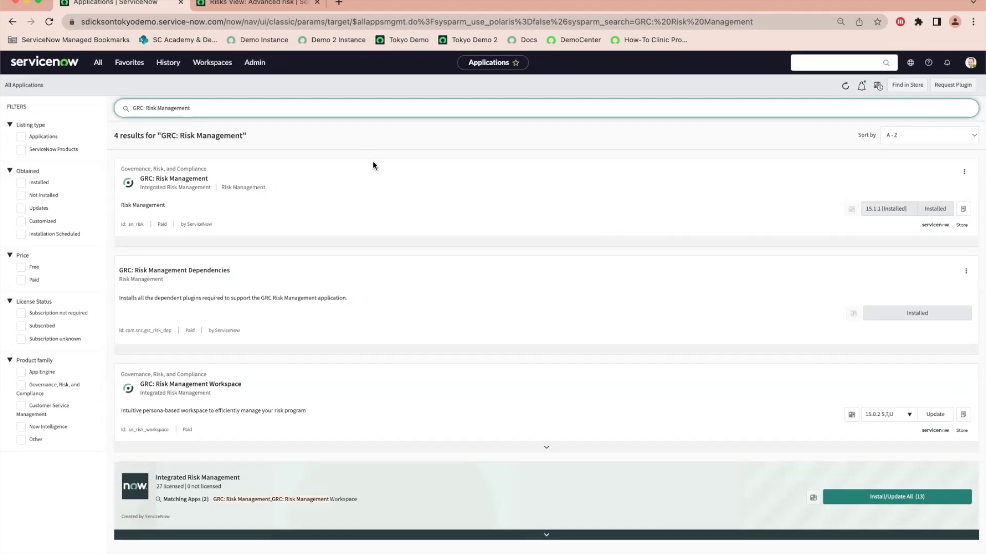
- Filter the navigation modules by "risk"
{"action": "left_click", "coordinate": [98, 70]}
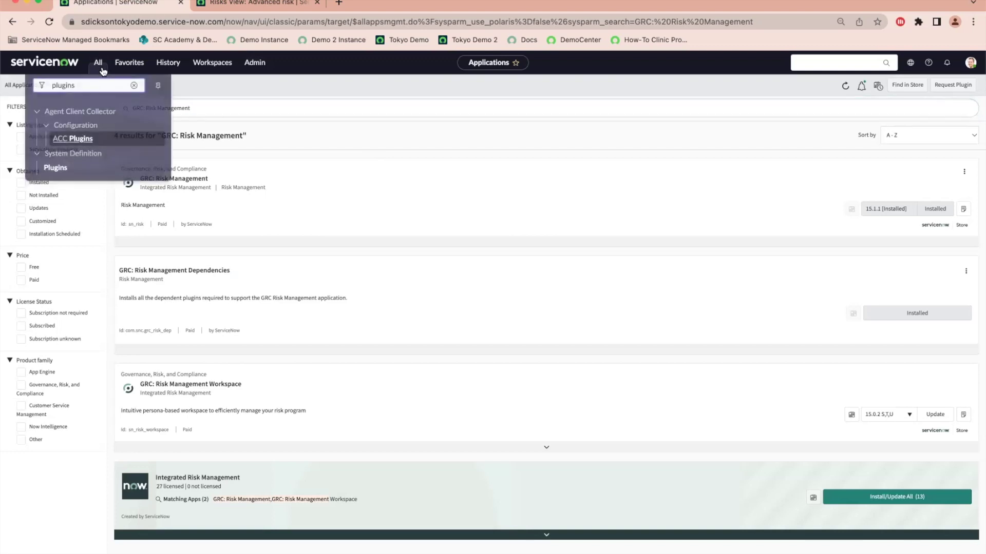
{"action": "left_click_drag", "start_coordinate": [77, 90], "coordinate": [42, 91]}
{"action": "type", "text": "risk"}
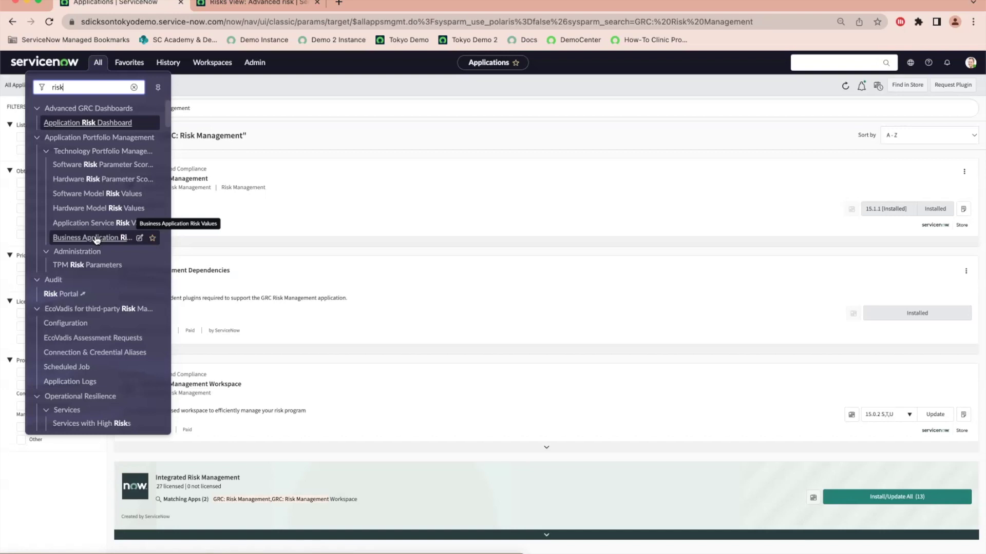
- Look through the filtered risk-related modules, including the Risk application's library, scoping, register, issues and administration sections
{"action": "scroll", "coordinate": [96, 240], "scroll_direction": "down", "scroll_amount": 10}
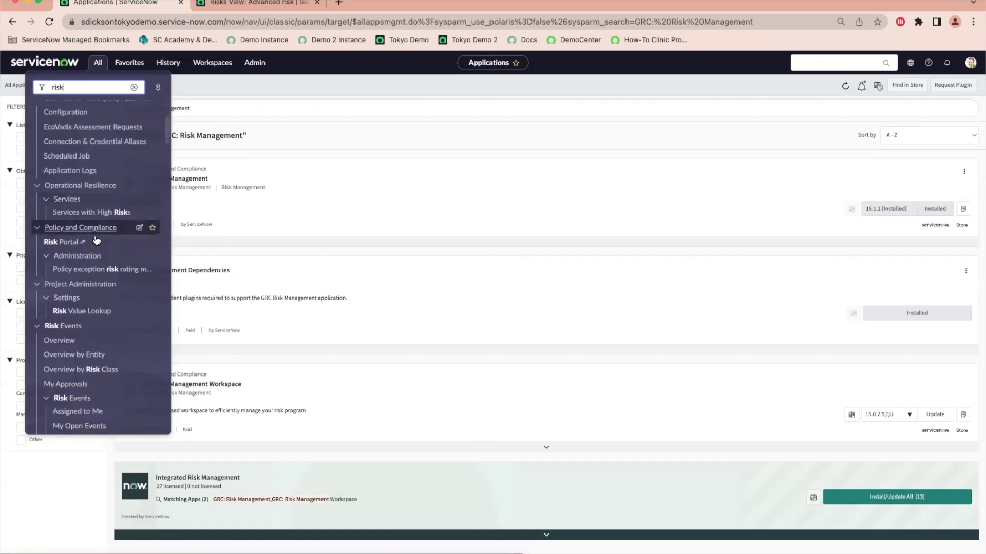
{"action": "scroll", "coordinate": [96, 240], "scroll_direction": "down", "scroll_amount": 10}
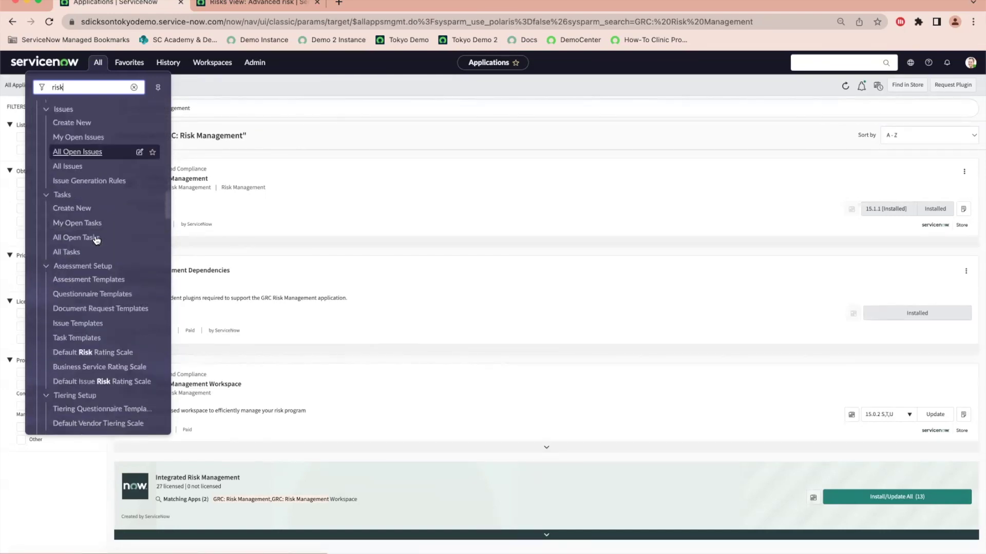
{"action": "scroll", "coordinate": [96, 240], "scroll_direction": "down", "scroll_amount": 10}
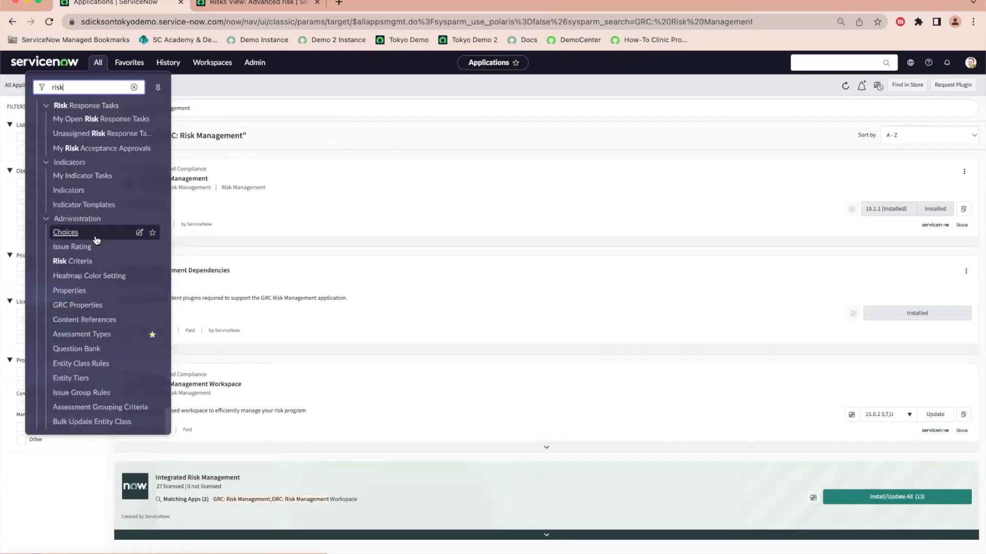
{"action": "scroll", "coordinate": [96, 240], "scroll_direction": "up", "scroll_amount": 10}
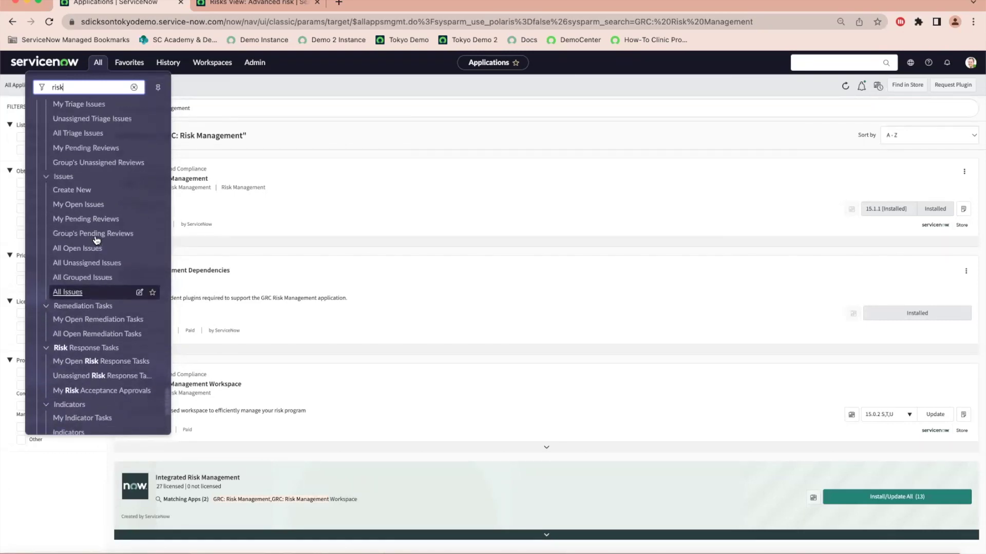
{"action": "scroll", "coordinate": [97, 280], "scroll_direction": "up", "scroll_amount": 8}
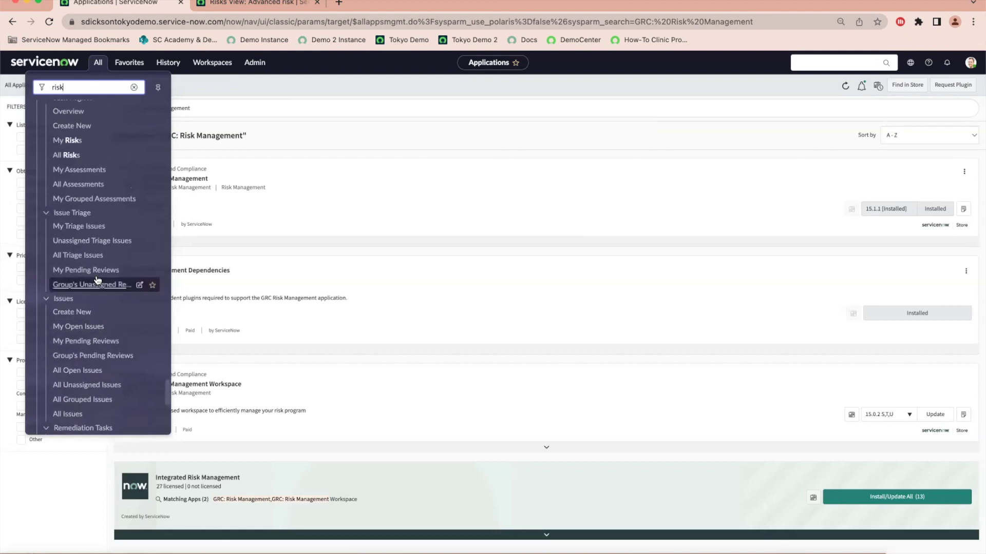
{"action": "scroll", "coordinate": [60, 210], "scroll_direction": "up", "scroll_amount": 1}
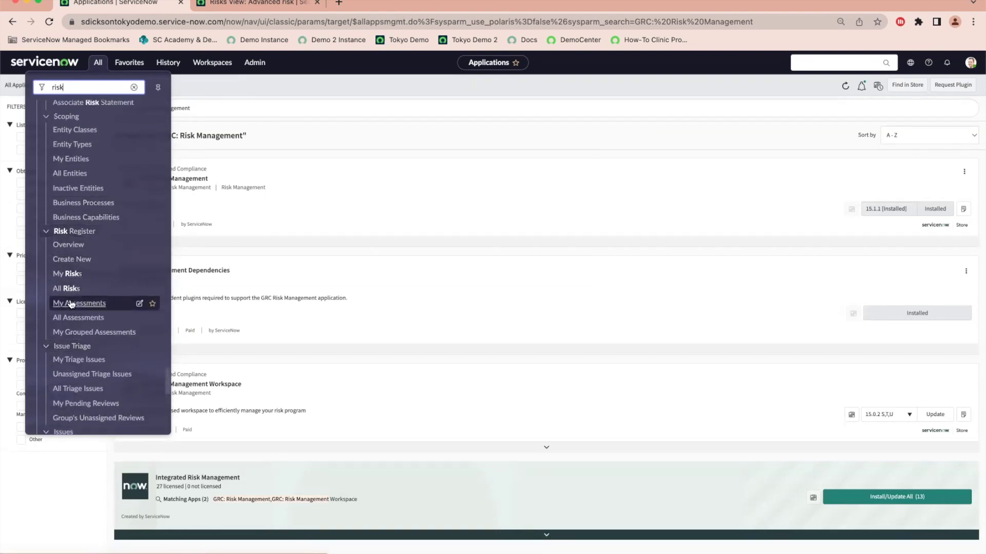
{"action": "scroll", "coordinate": [87, 328], "scroll_direction": "up", "scroll_amount": 6}
{"action": "scroll", "coordinate": [88, 329], "scroll_direction": "up", "scroll_amount": 6}
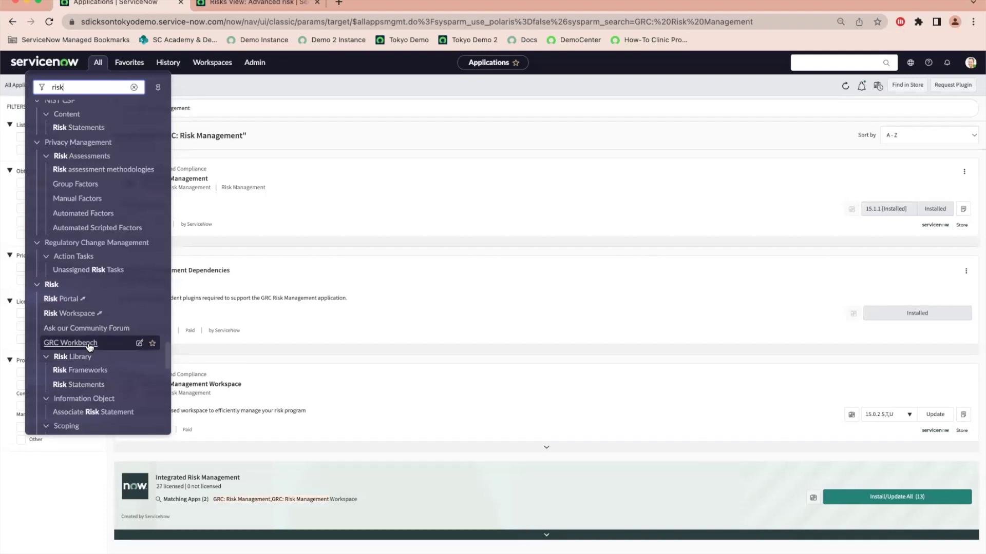
- Open the All Risks list from the Risk Register section of the Risk application
{"action": "scroll", "coordinate": [88, 345], "scroll_direction": "down", "scroll_amount": 9}
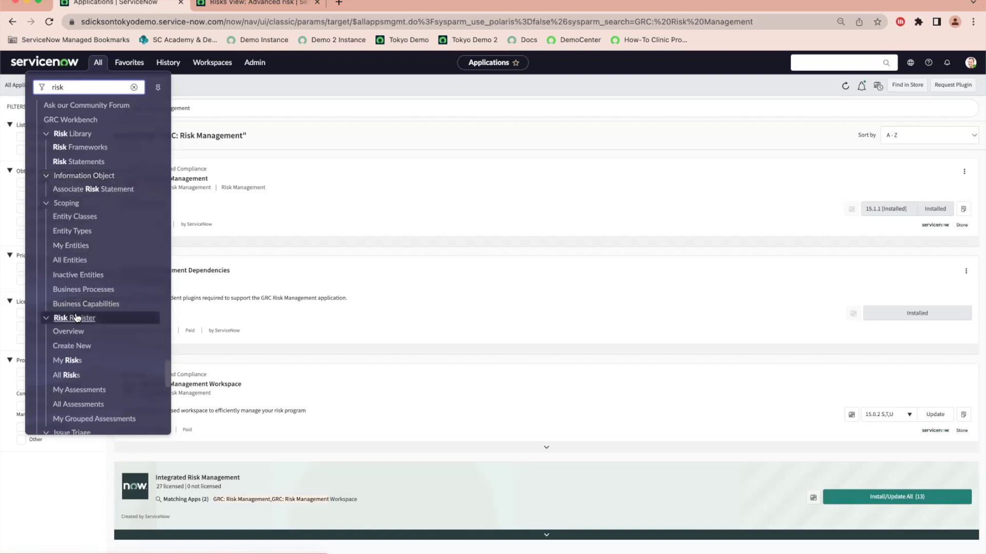
{"action": "scroll", "coordinate": [75, 321], "scroll_direction": "down", "scroll_amount": 1}
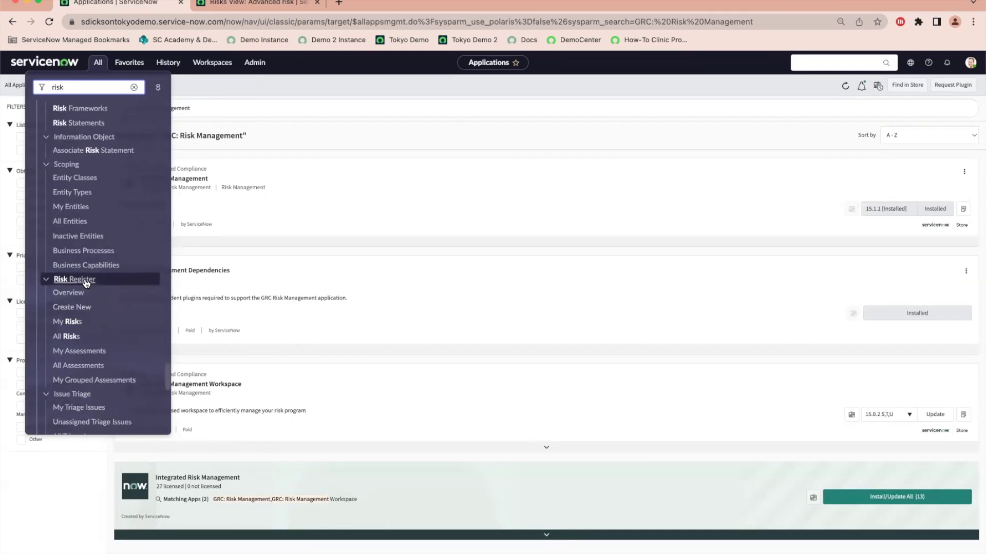
{"action": "left_click", "coordinate": [69, 336]}
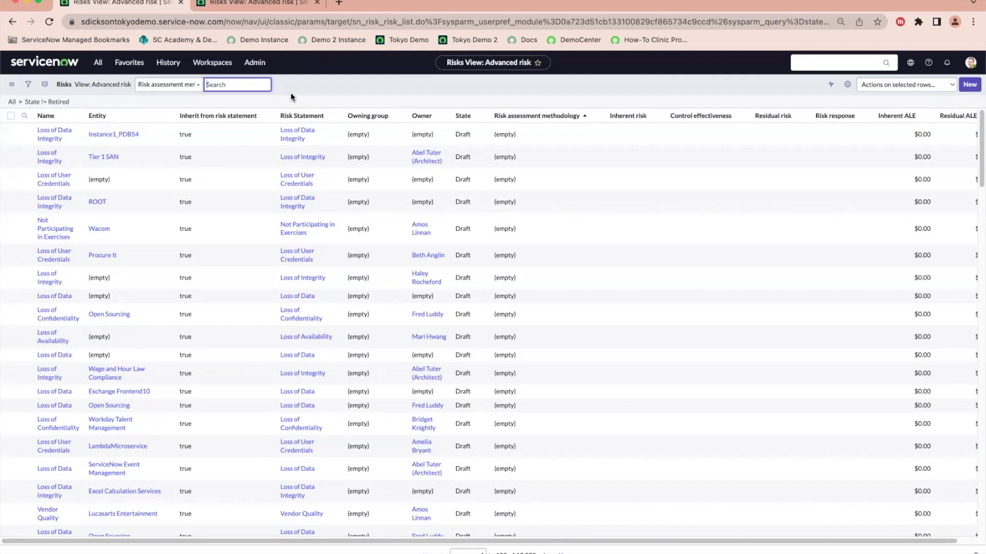
- Open a blank risk record to examine its Entity, Name and other fields, and return to the risk list
{"action": "left_click", "coordinate": [970, 85]}
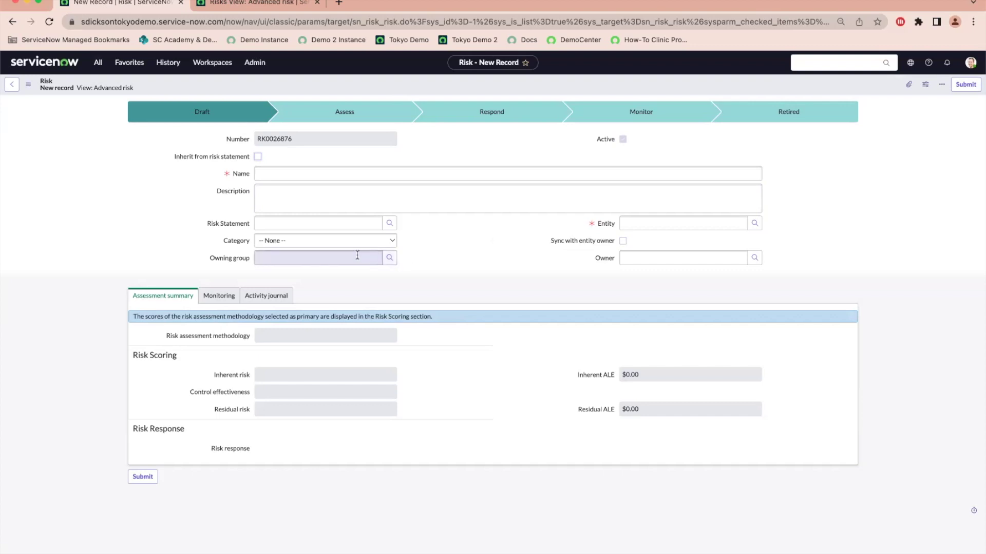
{"action": "left_click", "coordinate": [657, 224]}
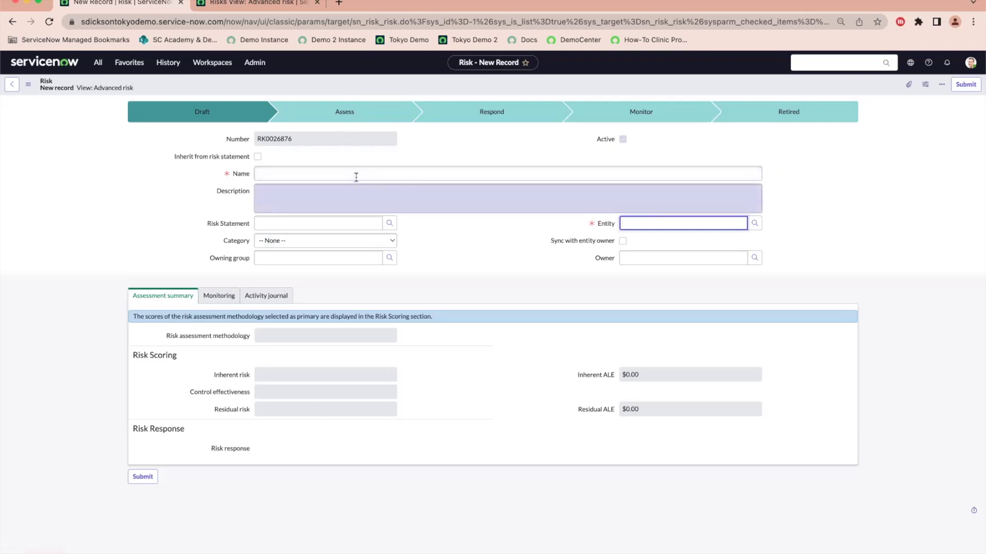
{"action": "left_click", "coordinate": [12, 85]}
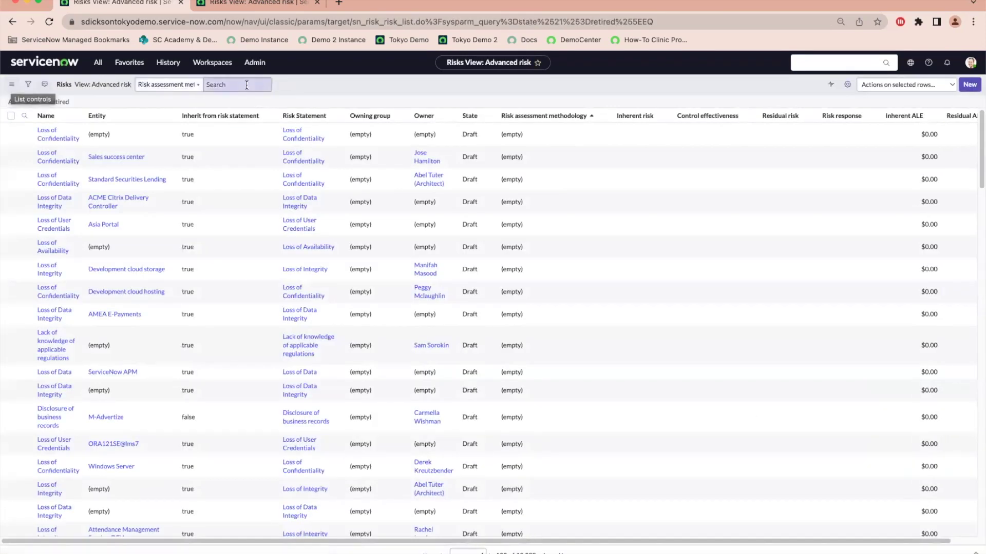
- View the risk list's Export formats and its Import option through the Risk Statement column's options
{"action": "right_click", "coordinate": [343, 115]}
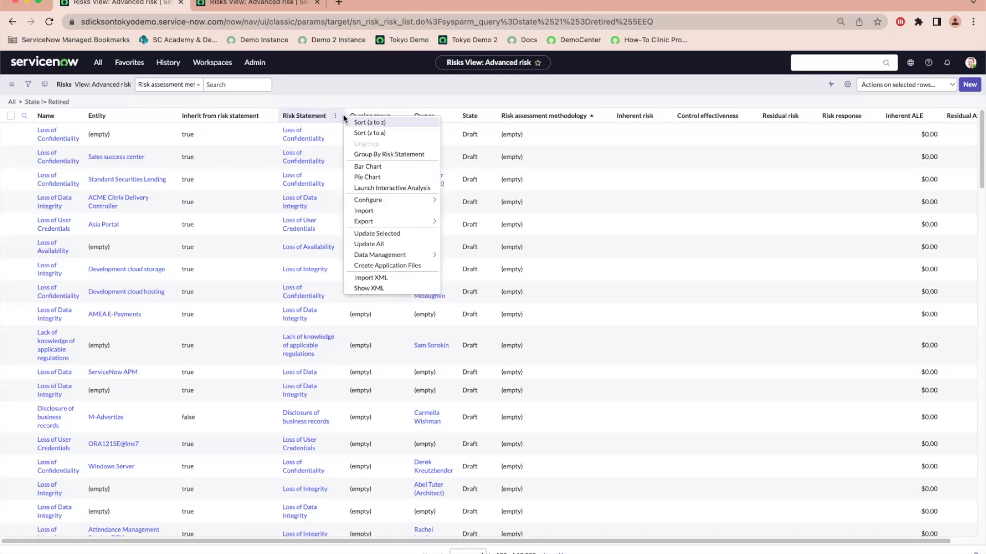
{"action": "mouse_move", "coordinate": [386, 225]}
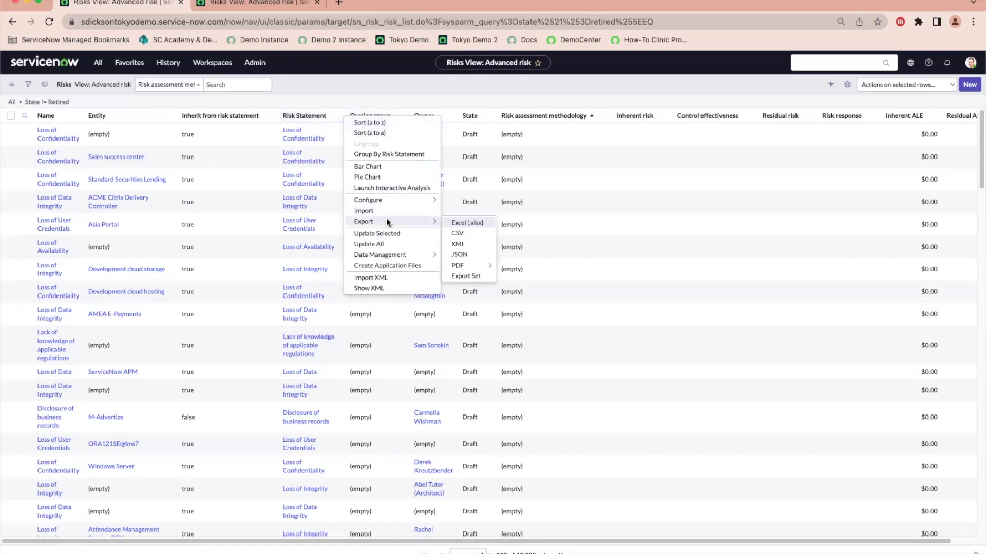
{"action": "left_click", "coordinate": [387, 212]}
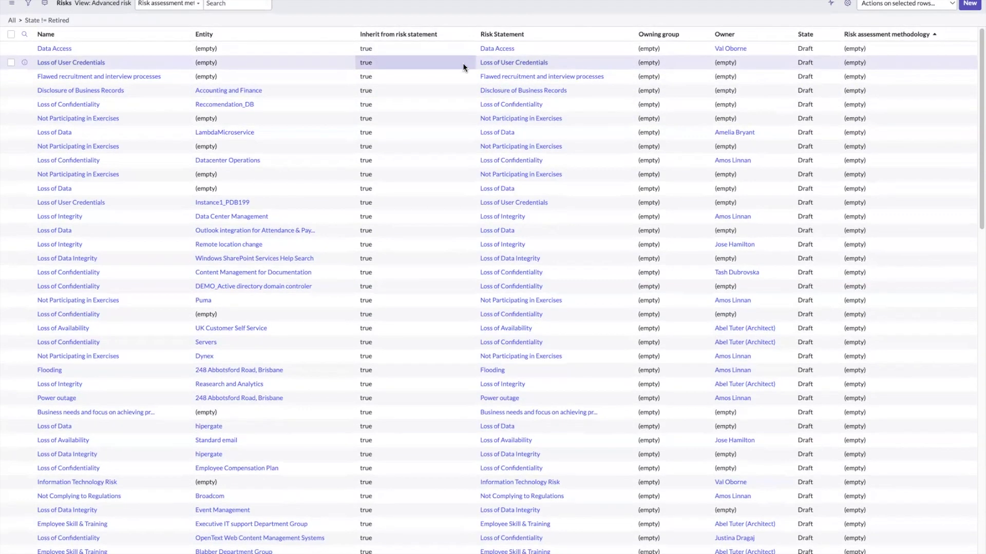
- Add the Active and Class fields to the risk list's selected columns
{"action": "left_click", "coordinate": [850, 4]}
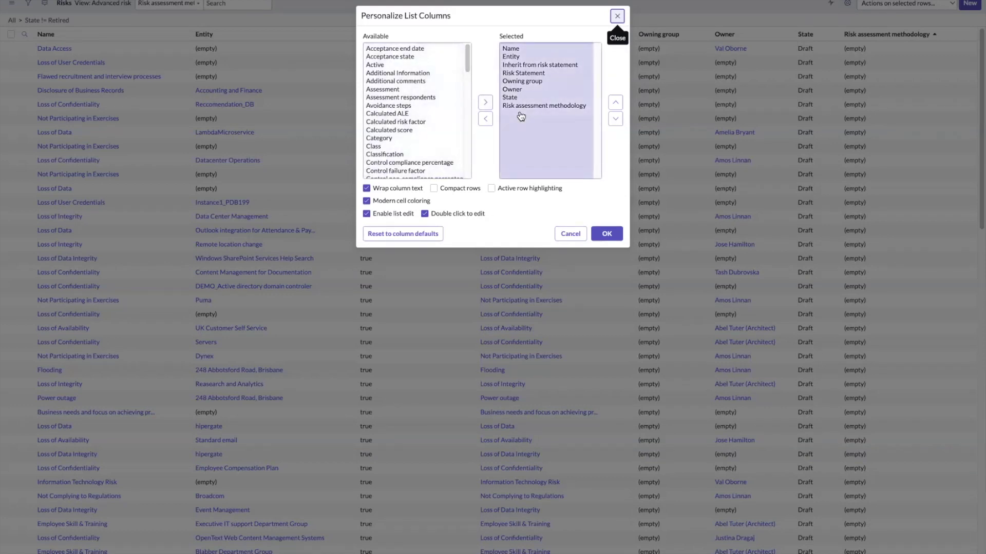
{"action": "left_click", "coordinate": [398, 65]}
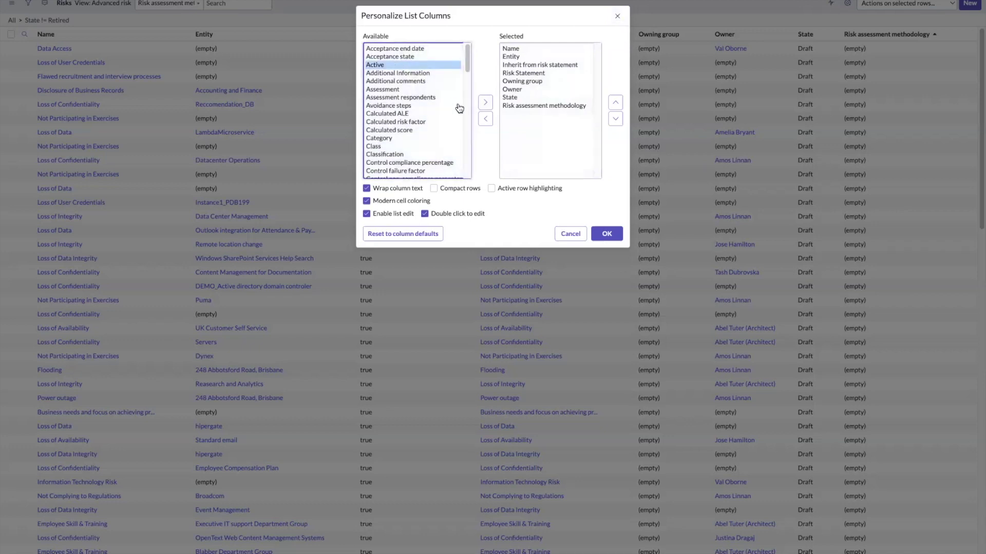
{"action": "left_click", "coordinate": [486, 102]}
{"action": "scroll", "coordinate": [416, 135], "scroll_direction": "down", "scroll_amount": 2}
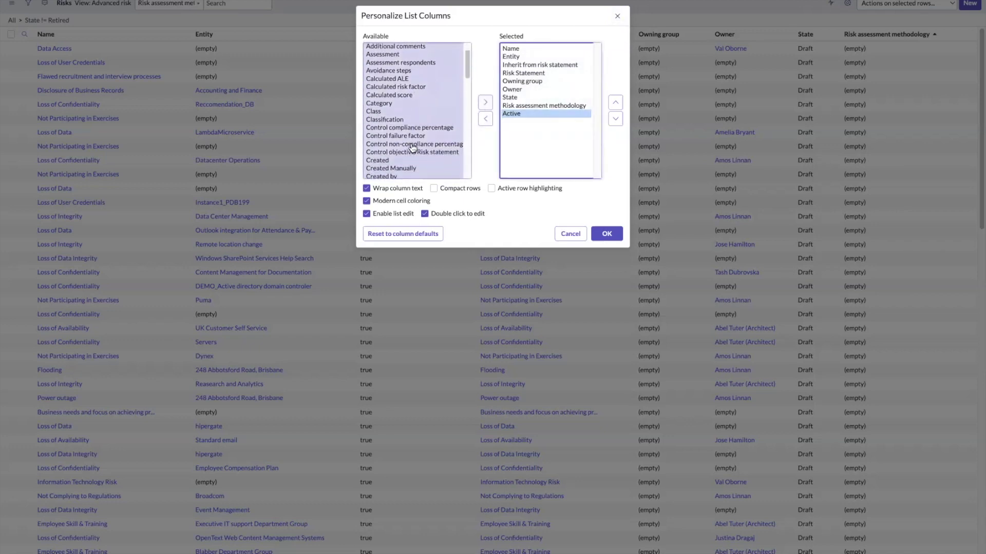
{"action": "left_click", "coordinate": [393, 108]}
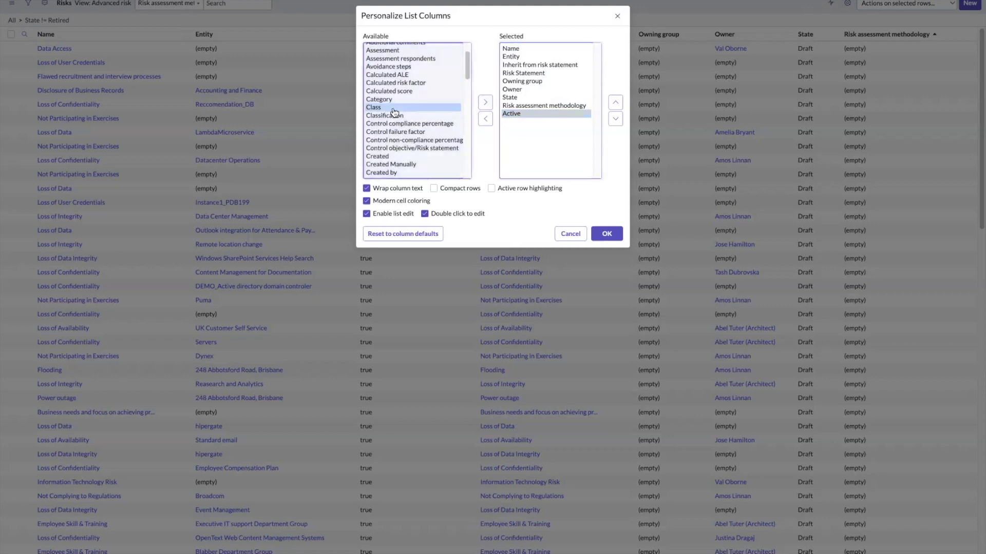
{"action": "left_click", "coordinate": [484, 103]}
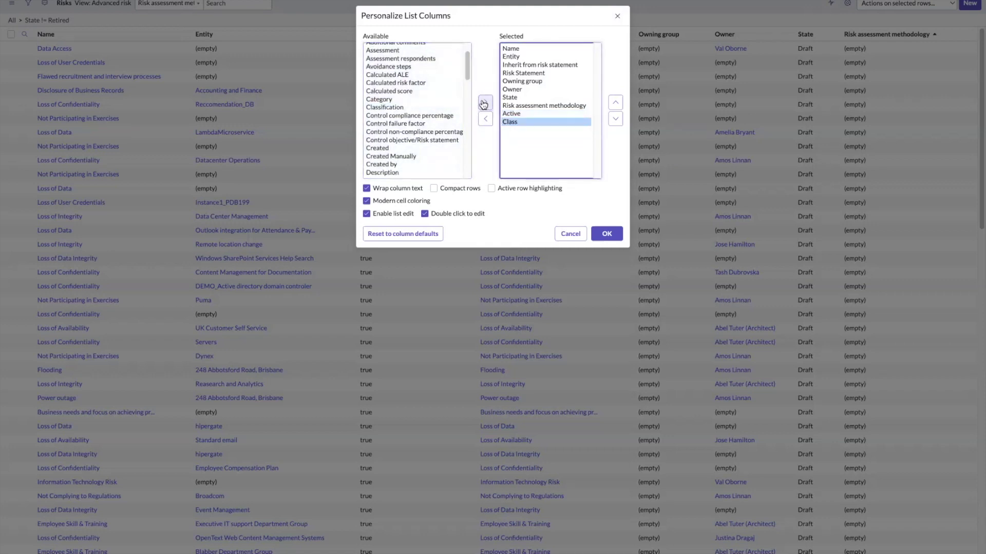
- Move the Active column directly after Risk Statement and apply the column layout
{"action": "left_click", "coordinate": [515, 115]}
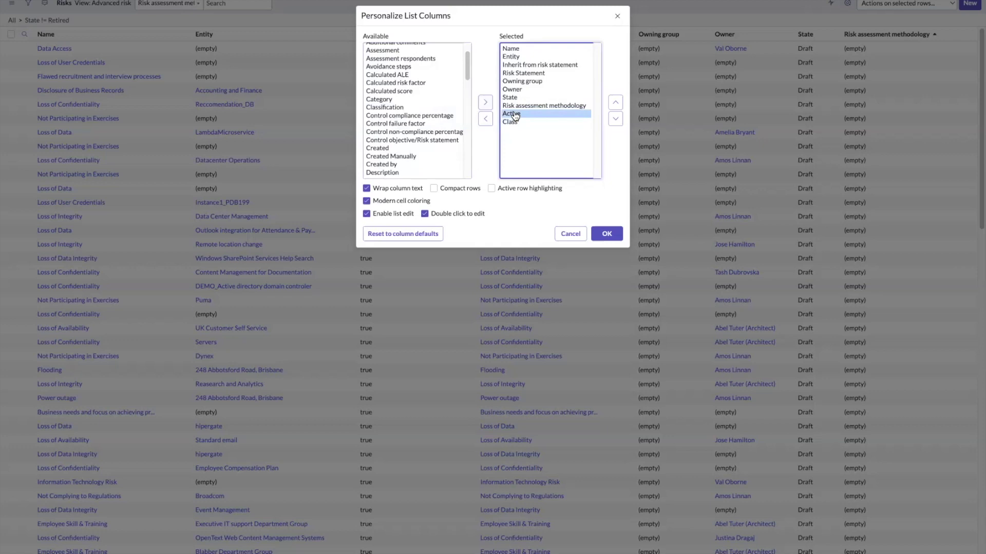
{"action": "left_click", "coordinate": [615, 102]}
{"action": "left_click", "coordinate": [615, 103]}
{"action": "left_click", "coordinate": [615, 103]}
{"action": "left_click", "coordinate": [615, 103]}
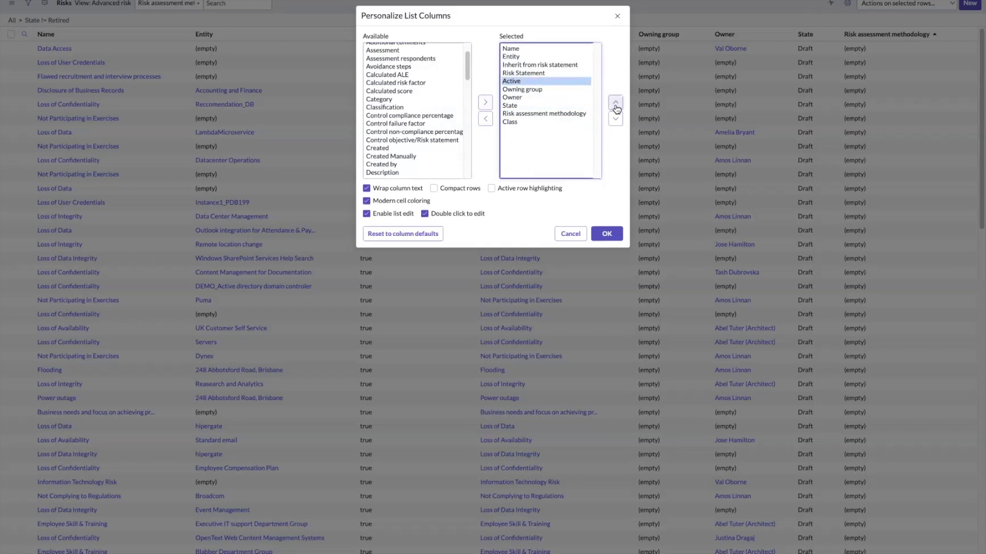
{"action": "left_click", "coordinate": [612, 232]}
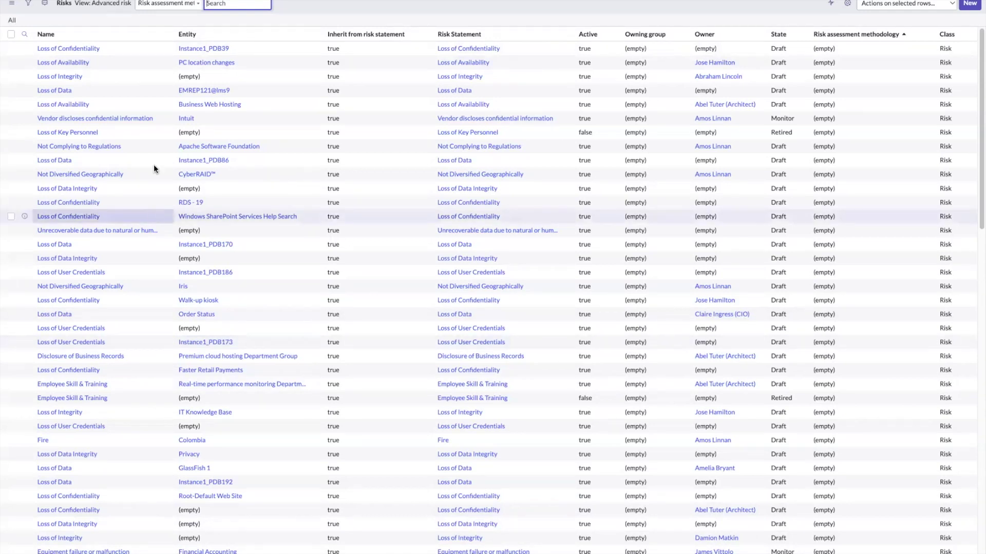
- Filter the risk list to records whose State is Monitor
{"action": "left_click", "coordinate": [29, 6]}
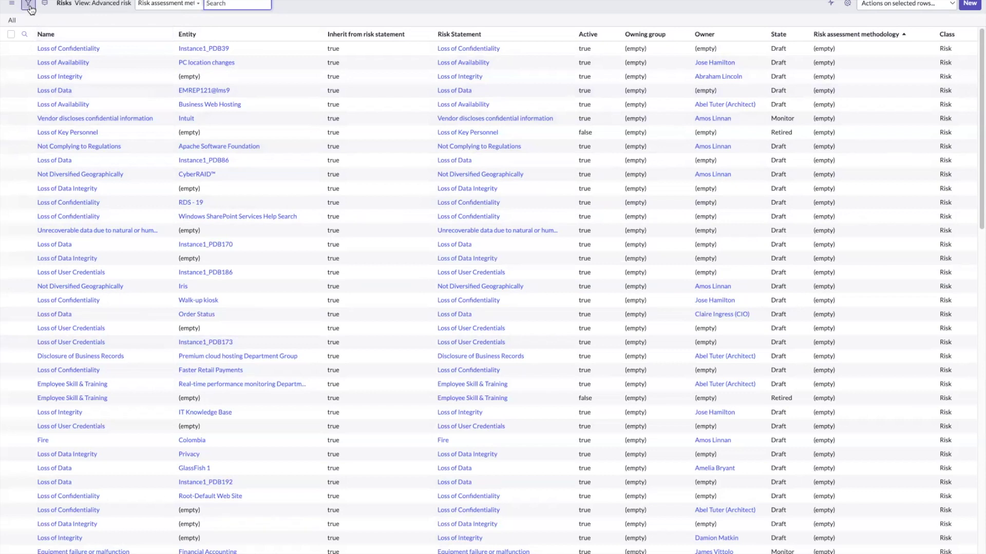
{"action": "left_click", "coordinate": [55, 45]}
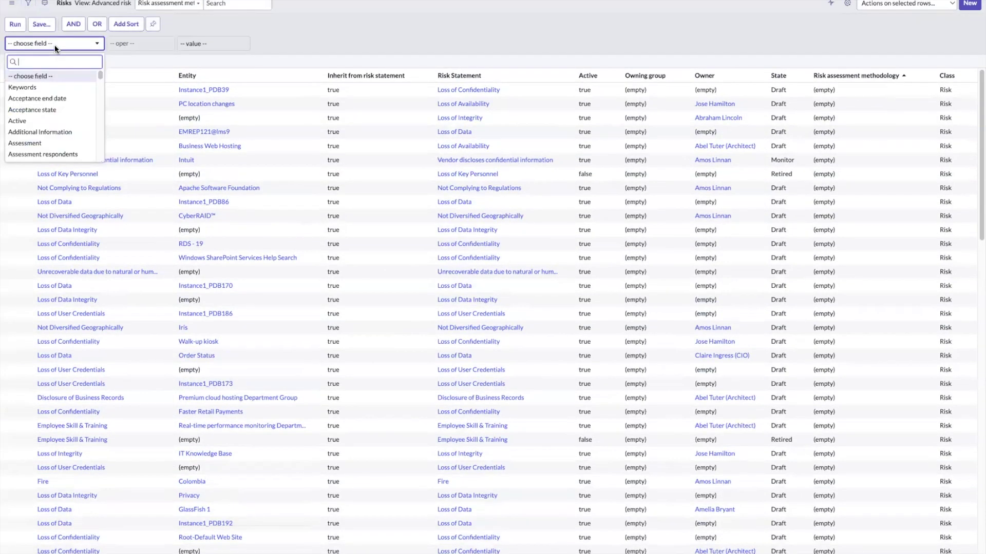
{"action": "type", "text": "state"}
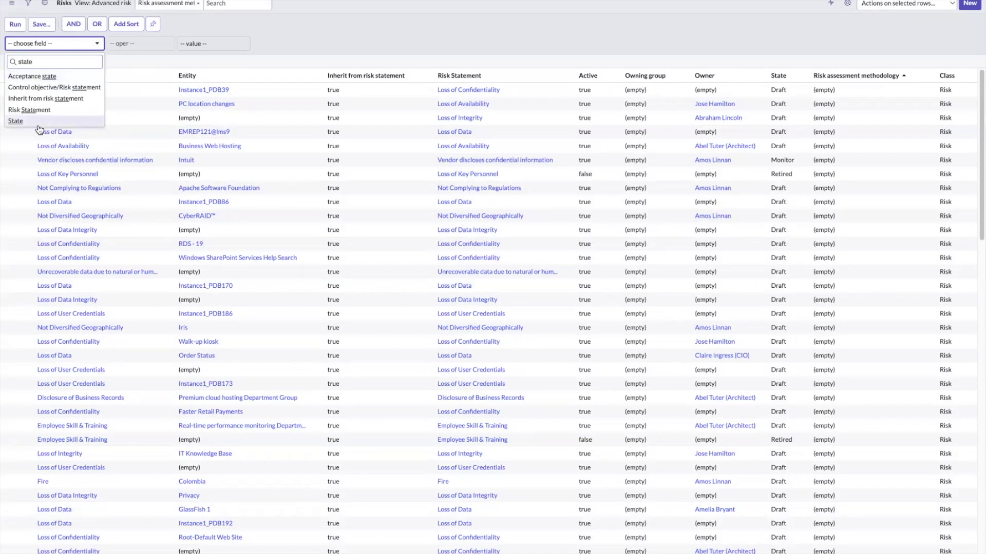
{"action": "left_click", "coordinate": [39, 130]}
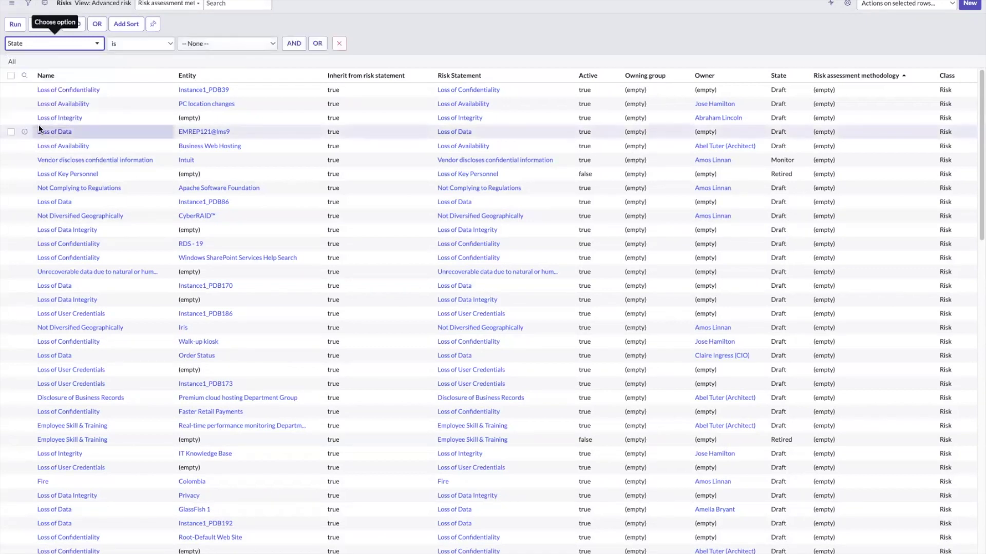
{"action": "left_click", "coordinate": [198, 44]}
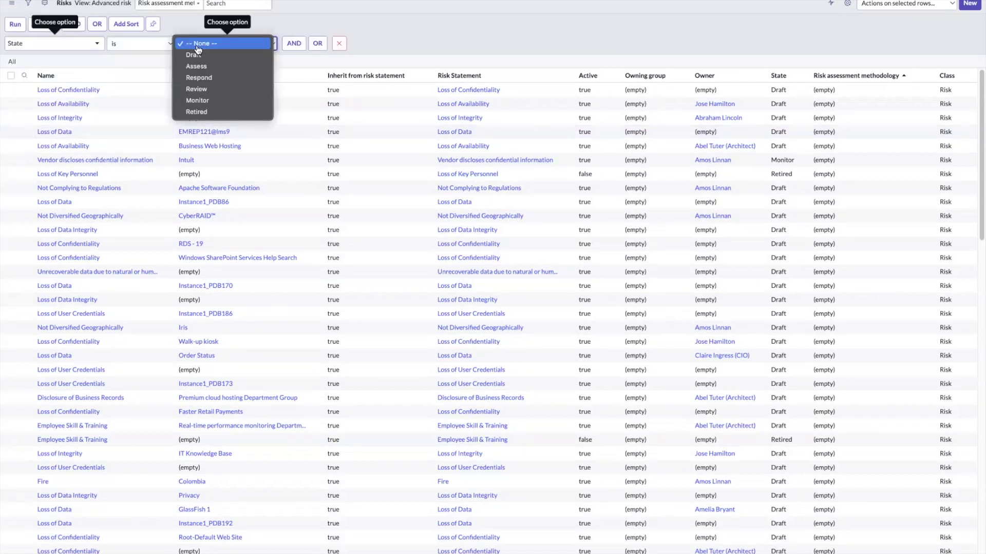
{"action": "left_click", "coordinate": [197, 100]}
{"action": "left_click", "coordinate": [15, 25]}
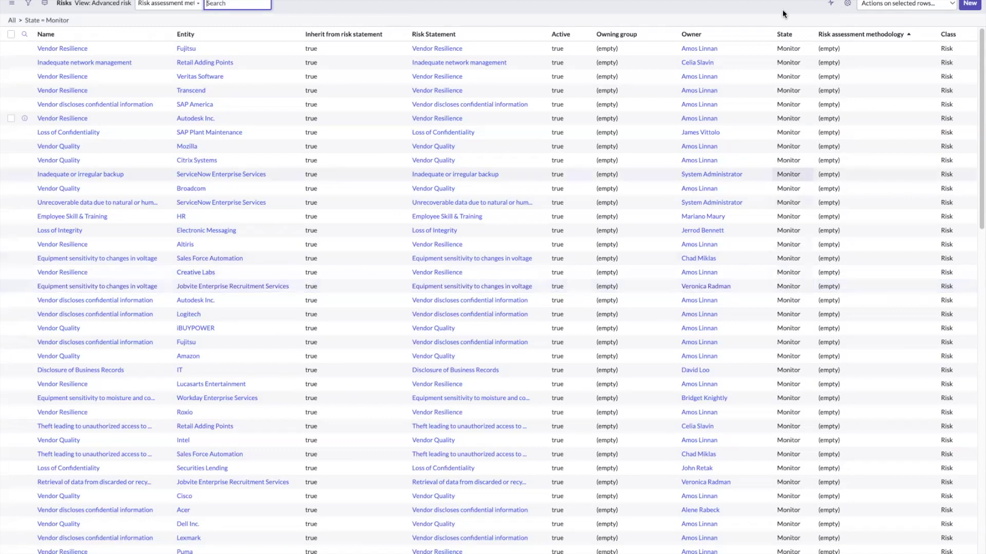
- Search the application navigator for "risk frame" and open the Risk Frameworks list in the Risk Library
{"action": "left_click", "coordinate": [611, 4]}
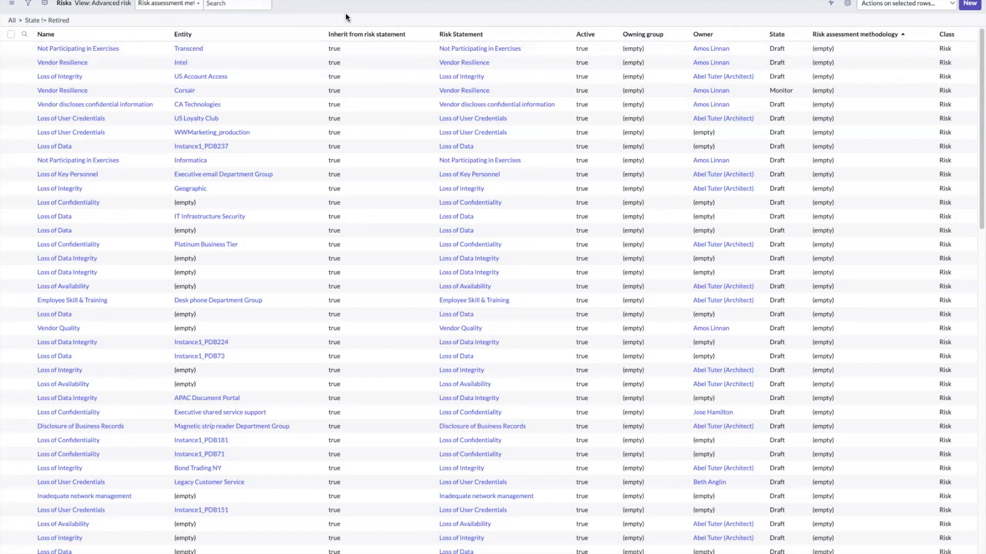
{"action": "left_click", "coordinate": [98, 1]}
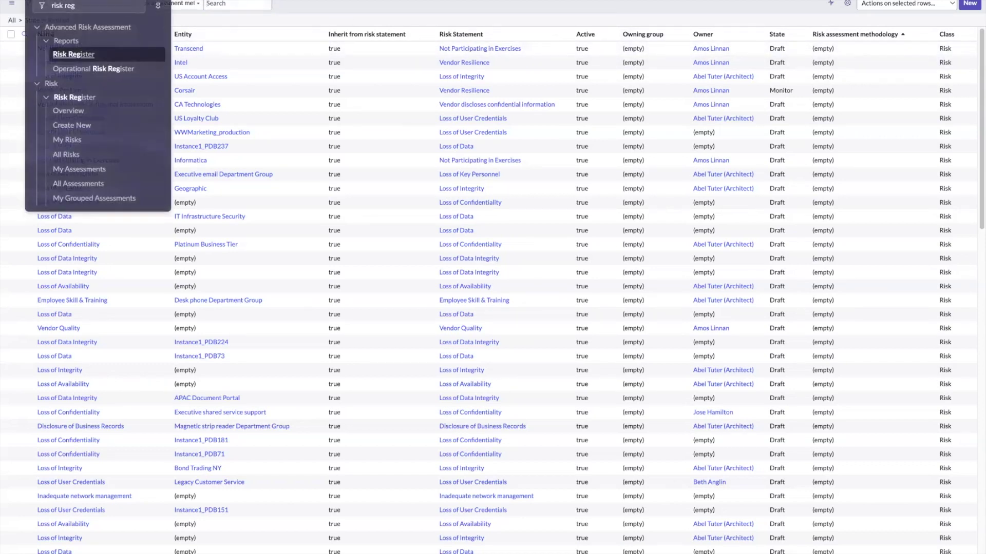
{"action": "key", "text": "BackSpace"}
{"action": "key", "text": "BackSpace"}
{"action": "key", "text": "BackSpace"}
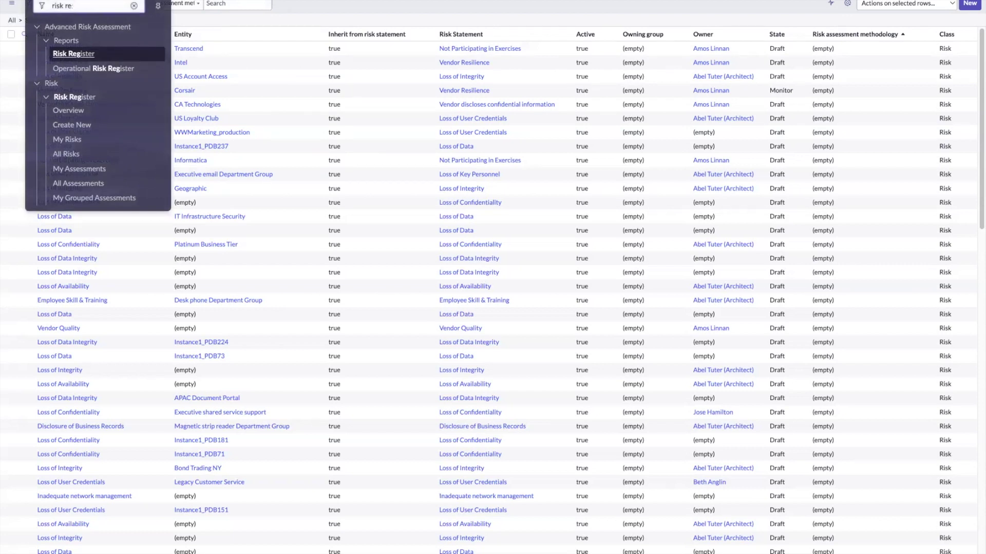
{"action": "type", "text": "frame"}
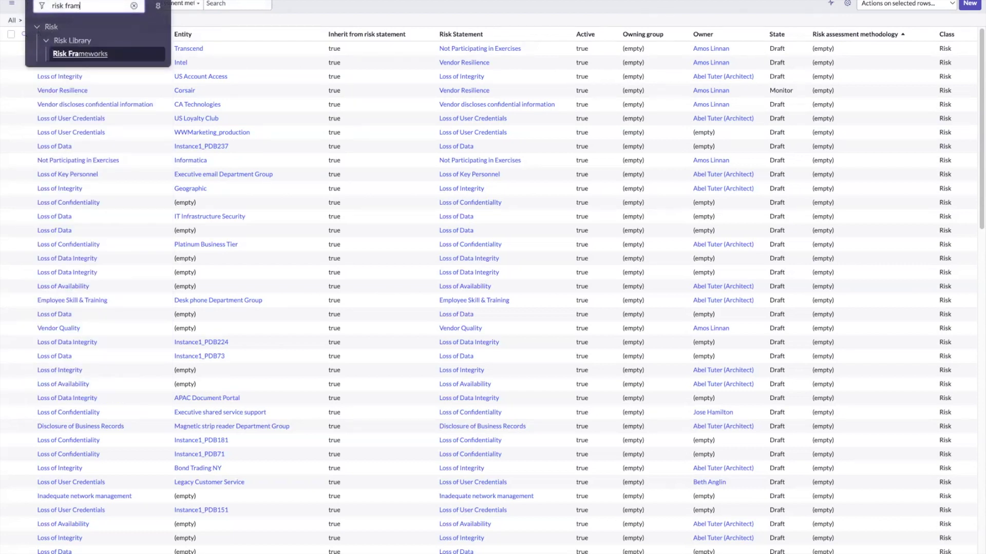
{"action": "left_click", "coordinate": [96, 54]}
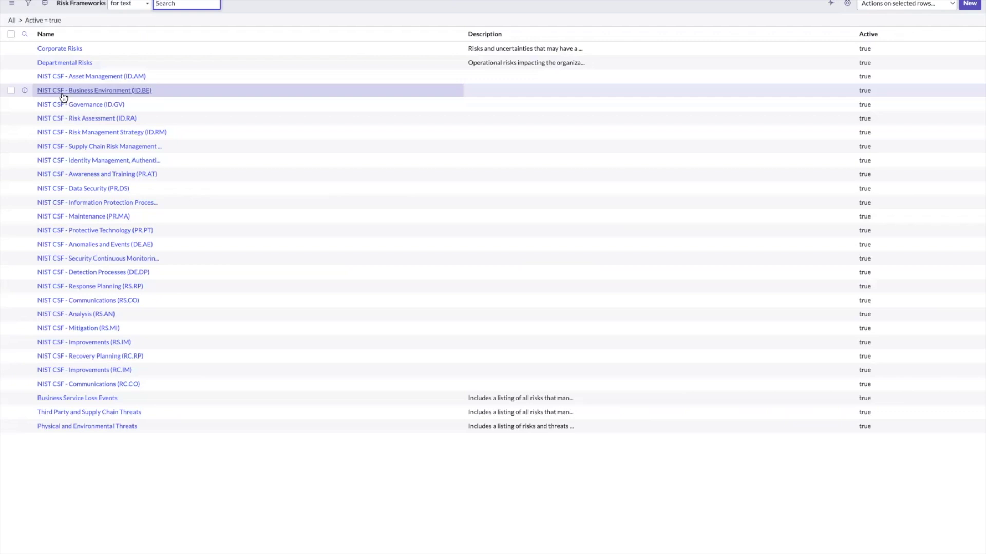
- Create and save a new risk framework named Public Health Risks, and dismiss the error message
{"action": "left_click", "coordinate": [970, 7]}
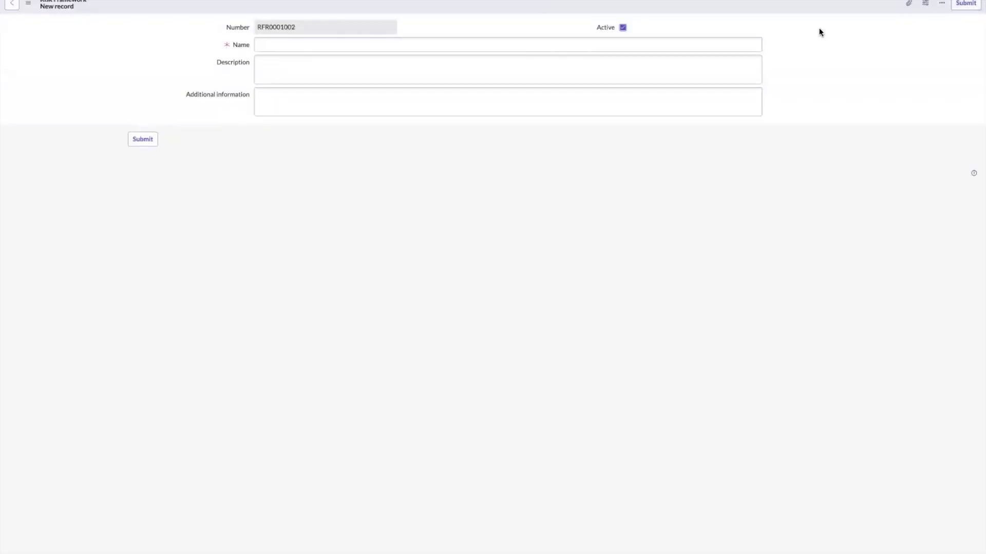
{"action": "left_click", "coordinate": [595, 46]}
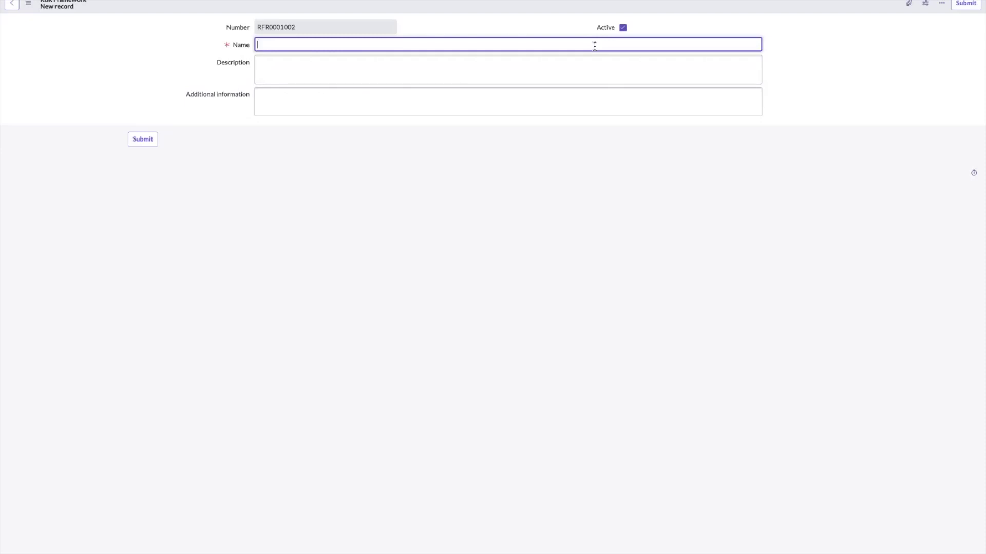
{"action": "type", "text": "Publlic Health Risks"}
{"action": "right_click", "coordinate": [299, 13]}
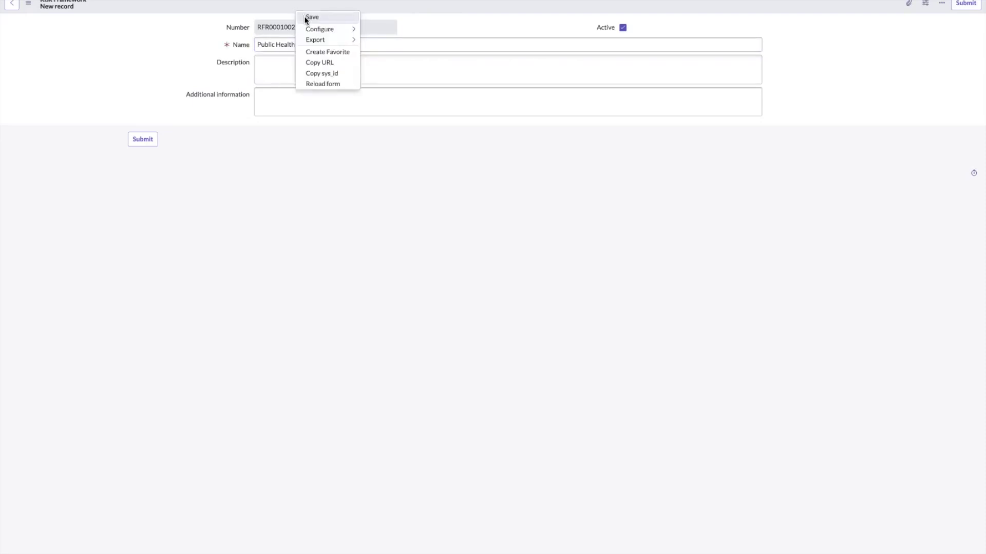
{"action": "left_click", "coordinate": [306, 18]}
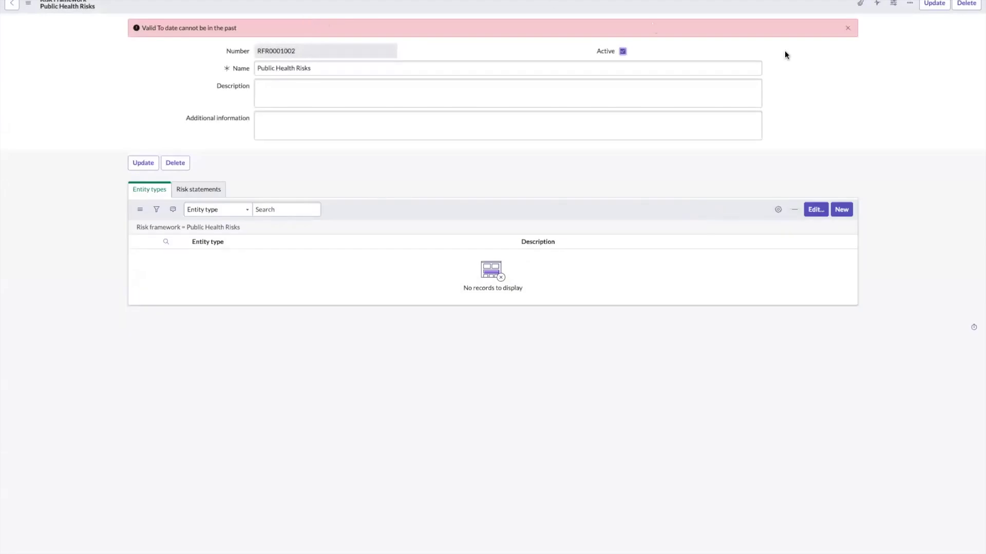
{"action": "left_click", "coordinate": [846, 30]}
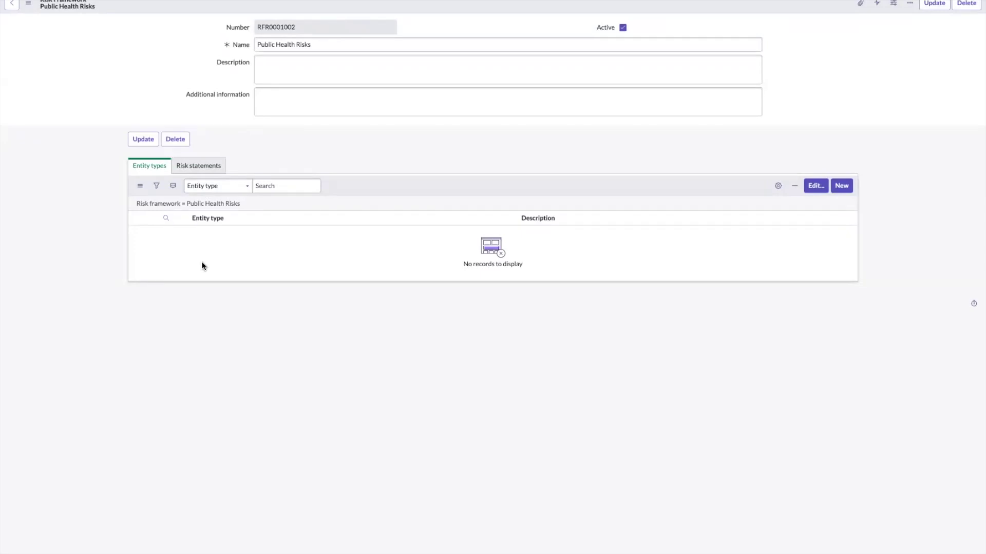
- Try adding Business Applications to the Public Health Risks framework's entity types, and leave the member editor without saving
{"action": "left_click", "coordinate": [194, 169]}
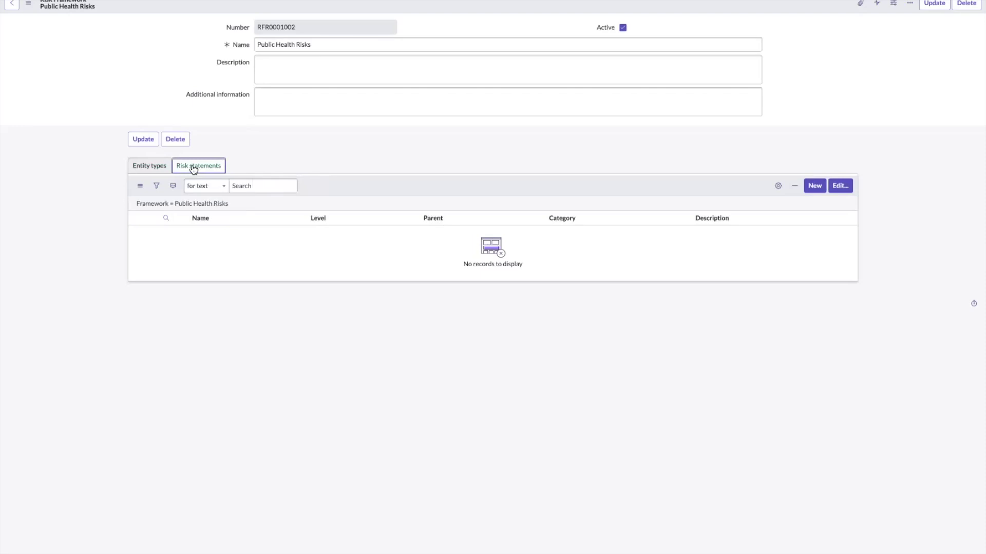
{"action": "left_click", "coordinate": [160, 169]}
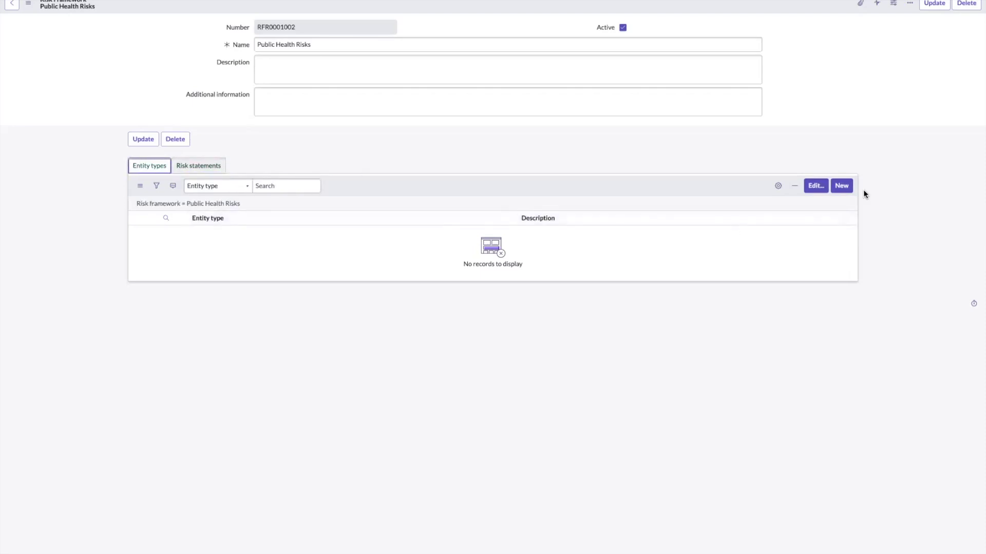
{"action": "left_click", "coordinate": [821, 189]}
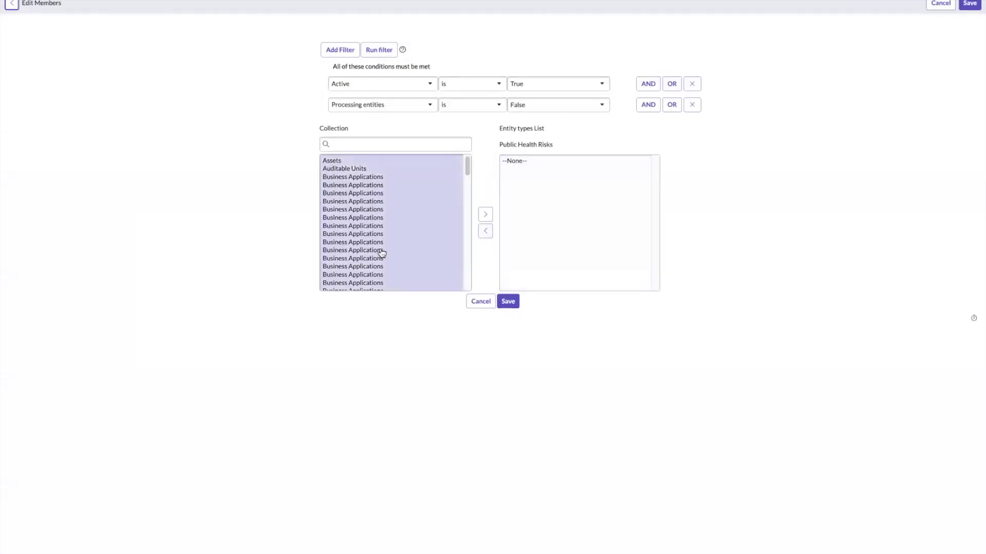
{"action": "scroll", "coordinate": [381, 252], "scroll_direction": "down", "scroll_amount": 10}
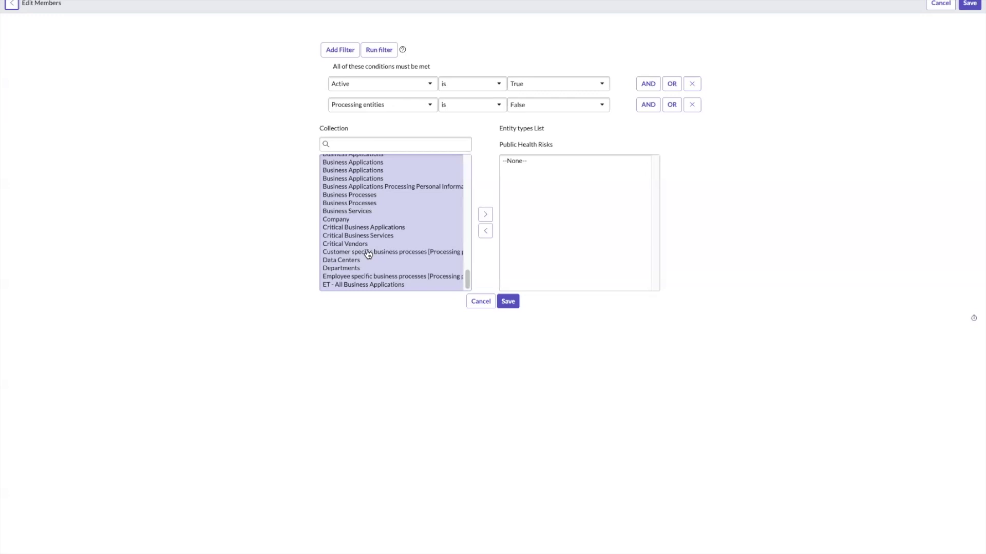
{"action": "left_click", "coordinate": [368, 253]}
{"action": "left_click", "coordinate": [363, 260]}
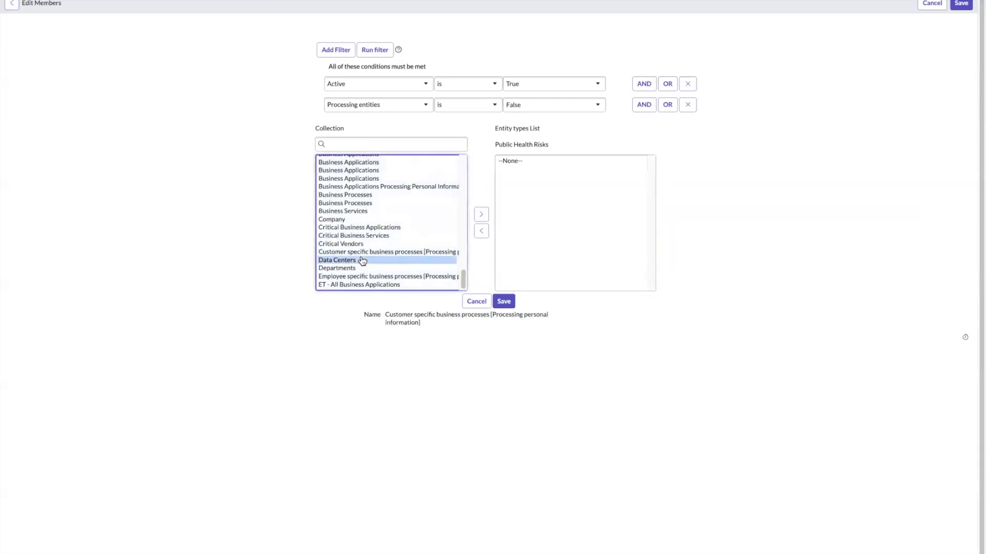
{"action": "left_click", "coordinate": [354, 220]}
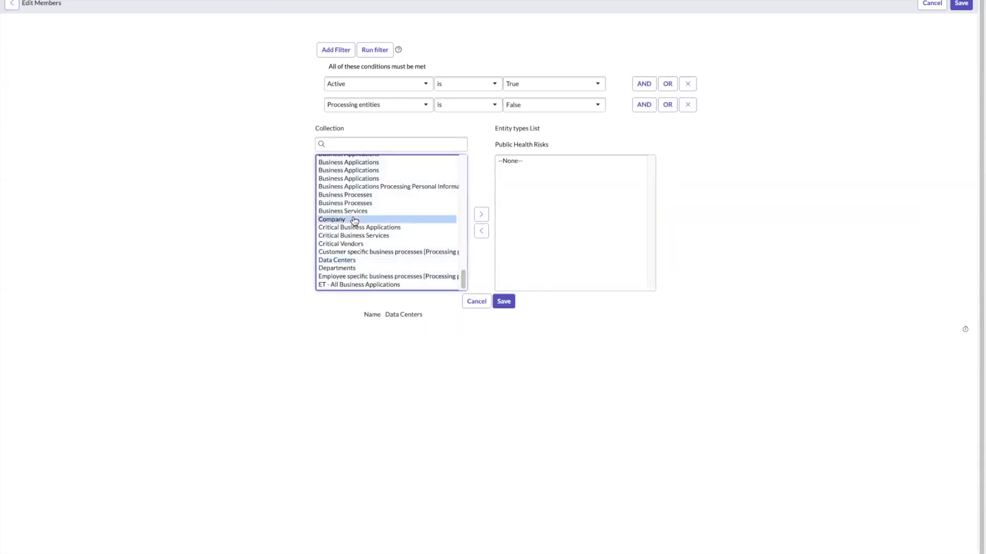
{"action": "left_click", "coordinate": [358, 180]}
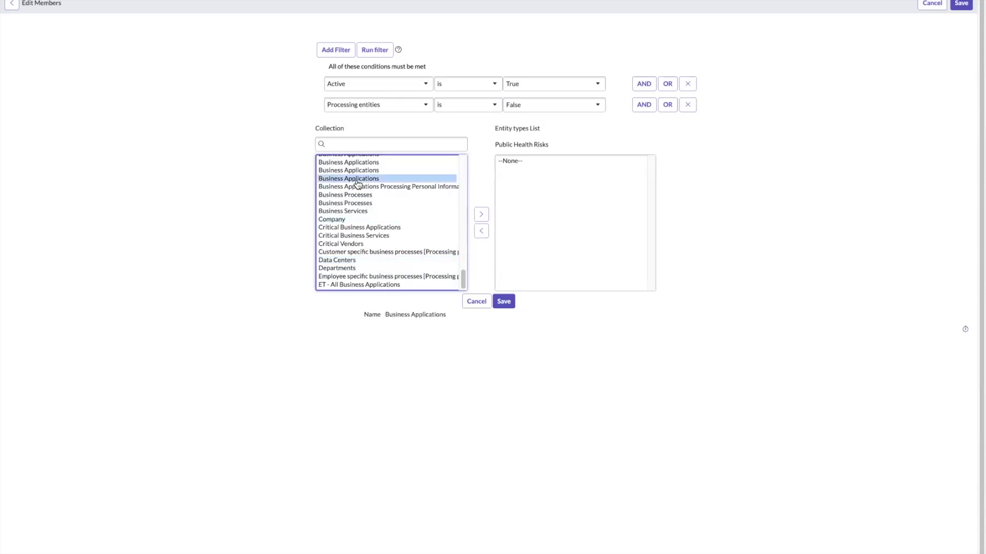
{"action": "left_click", "coordinate": [482, 216]}
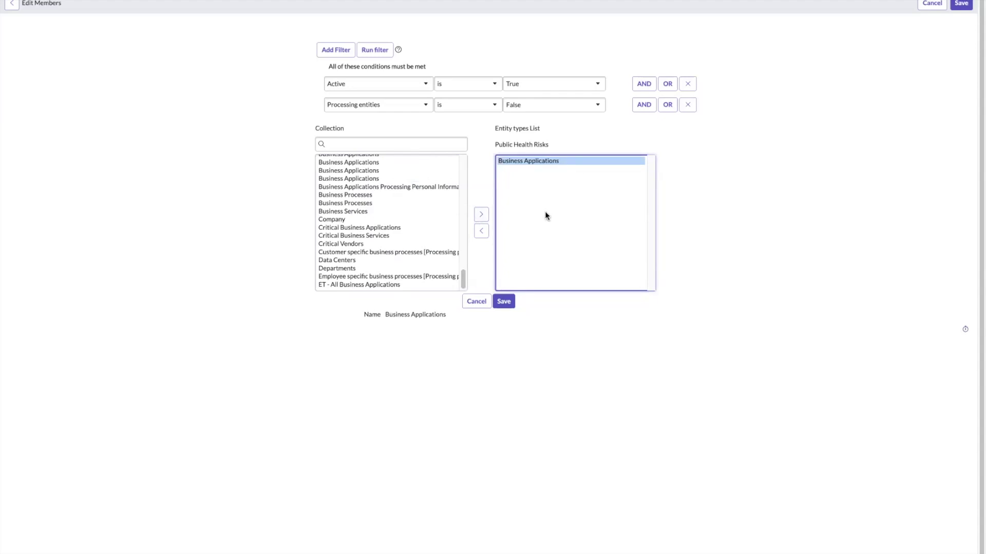
{"action": "left_click", "coordinate": [11, 4]}
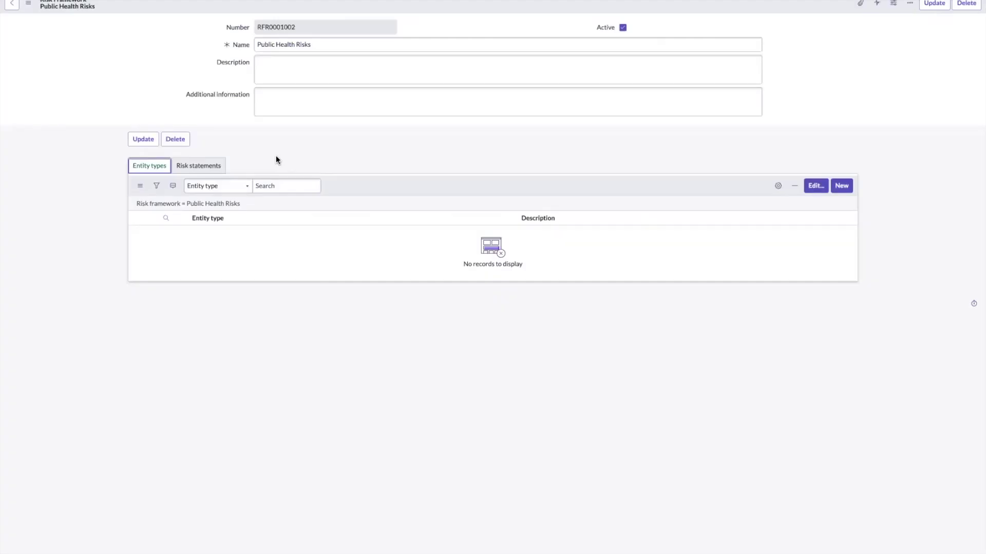
- Create and save a risk statement named Risk of a Pandemic with category Operational under the Public Health Risks framework
{"action": "left_click", "coordinate": [204, 169]}
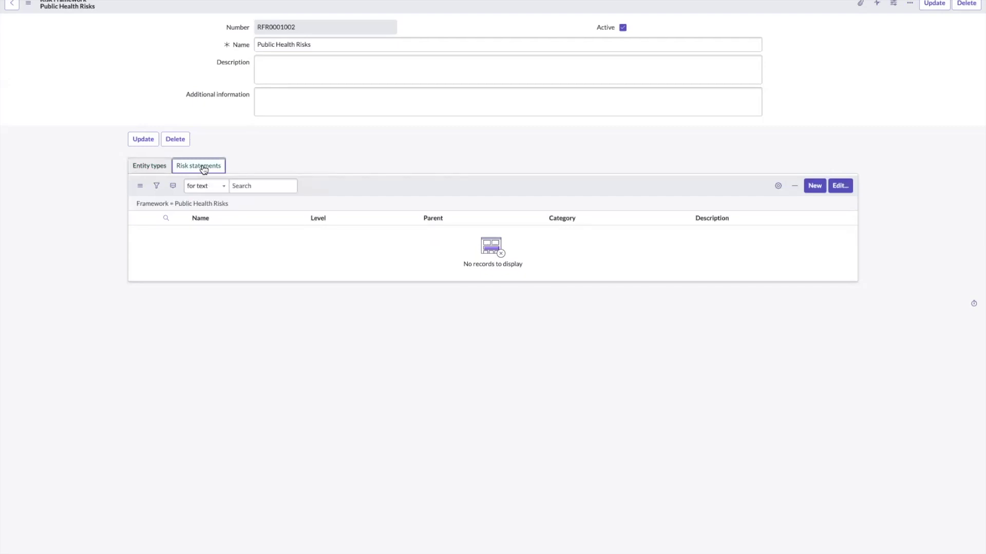
{"action": "left_click", "coordinate": [810, 187]}
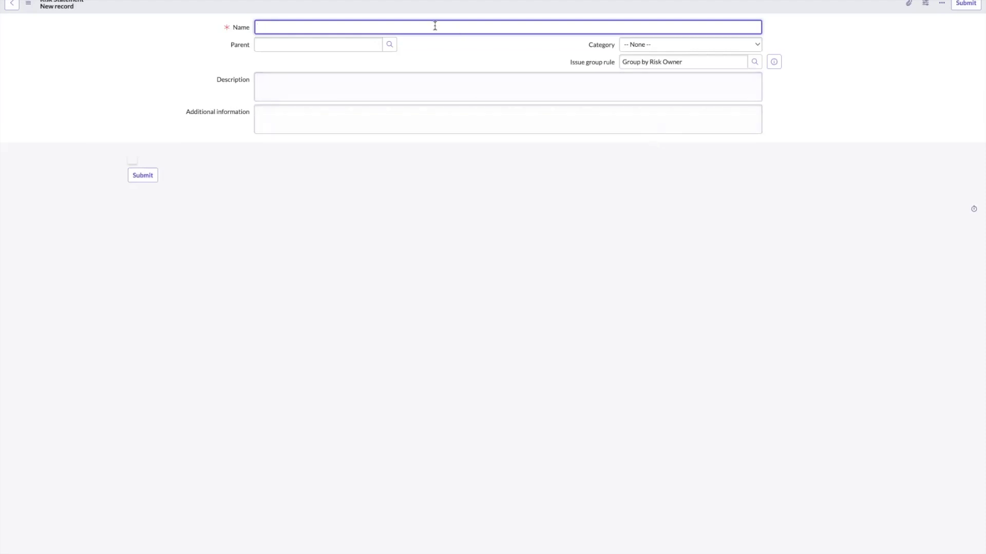
{"action": "type", "text": "Risk of a Pandemic"}
{"action": "left_click", "coordinate": [494, 54]}
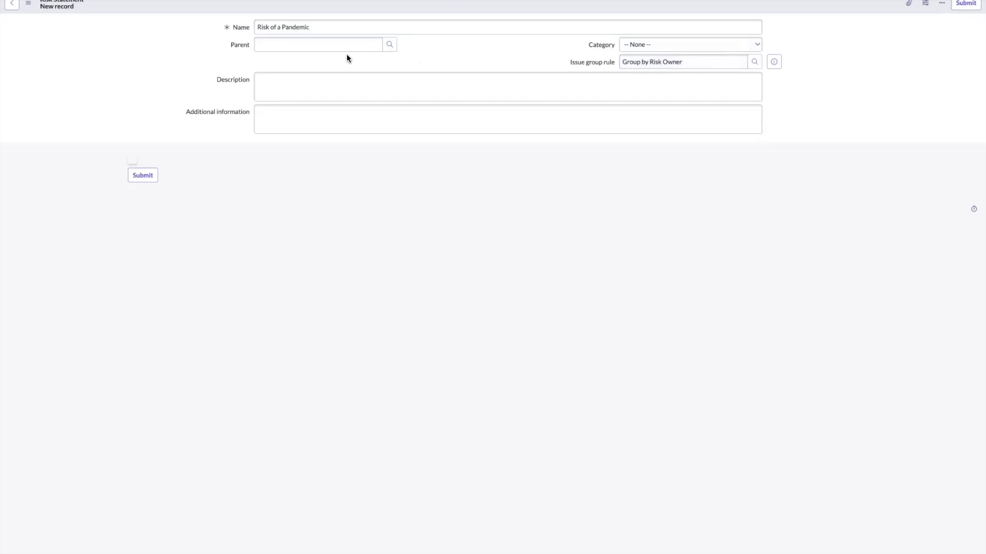
{"action": "left_click", "coordinate": [333, 52]}
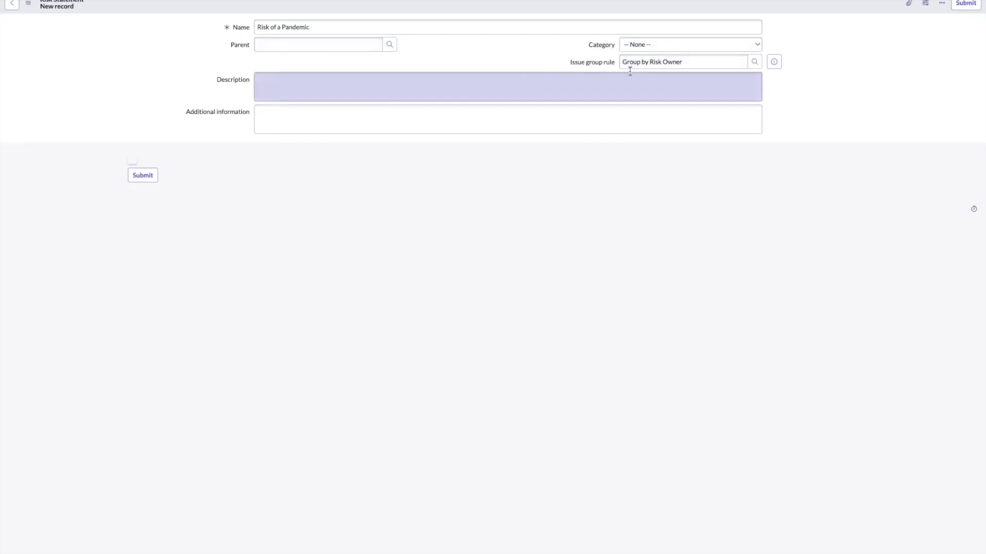
{"action": "left_click", "coordinate": [658, 47]}
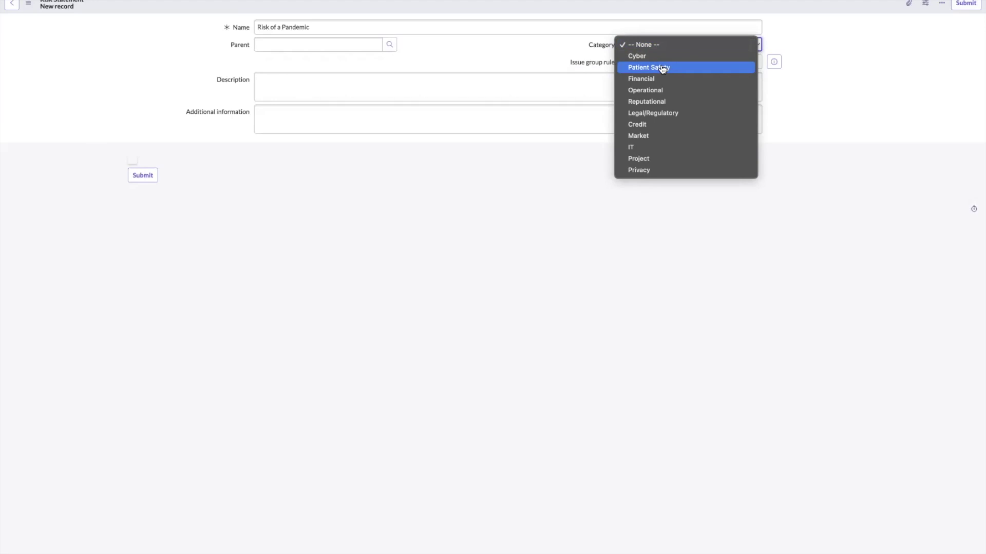
{"action": "left_click", "coordinate": [661, 93]}
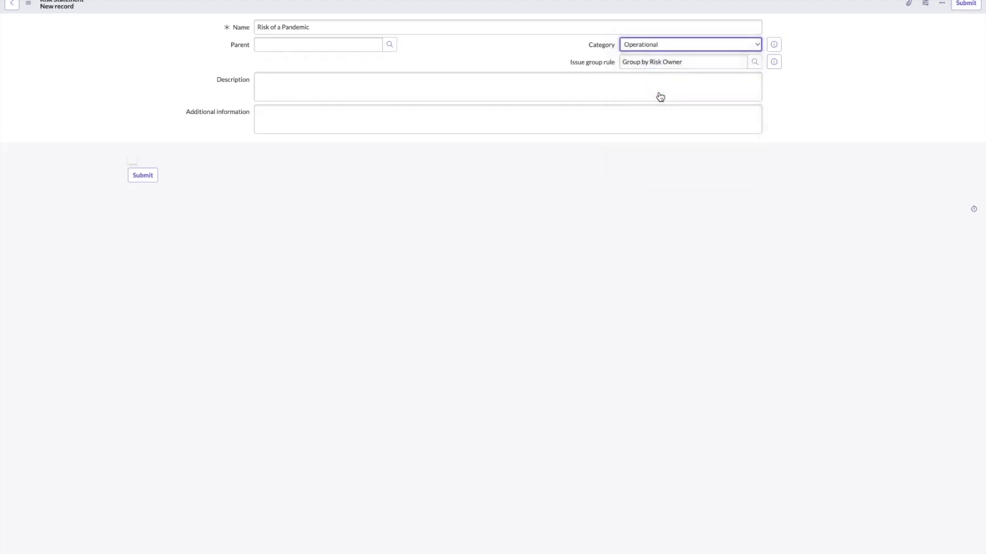
{"action": "right_click", "coordinate": [302, 3]}
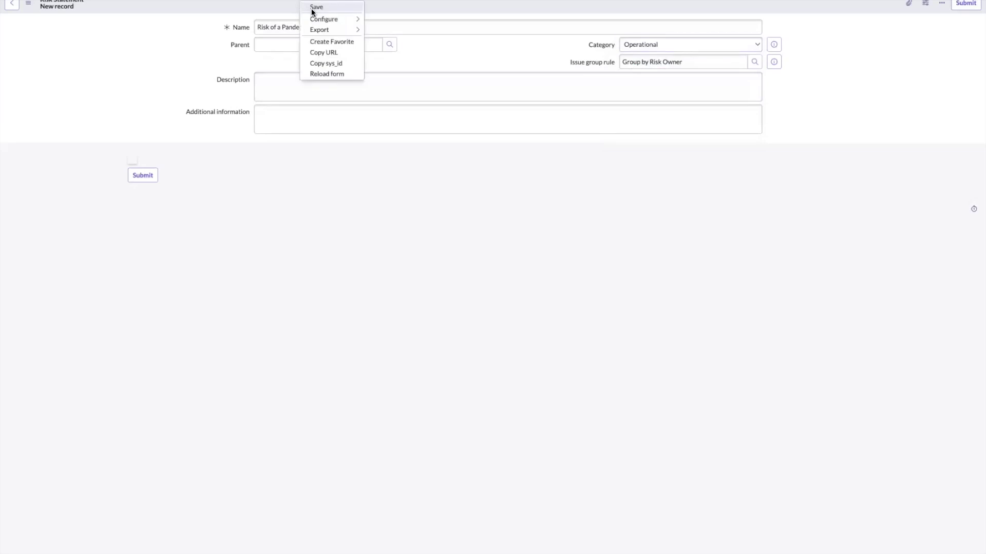
{"action": "left_click", "coordinate": [312, 9]}
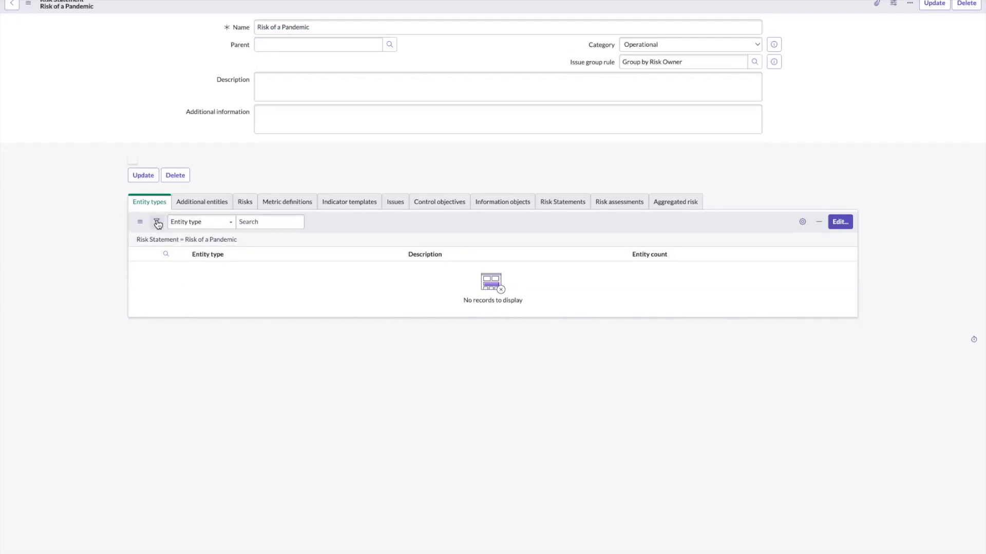
- Start a new risk from the statement's related risks, named Pandemic, with Information Technology as its entity
{"action": "left_click", "coordinate": [251, 207]}
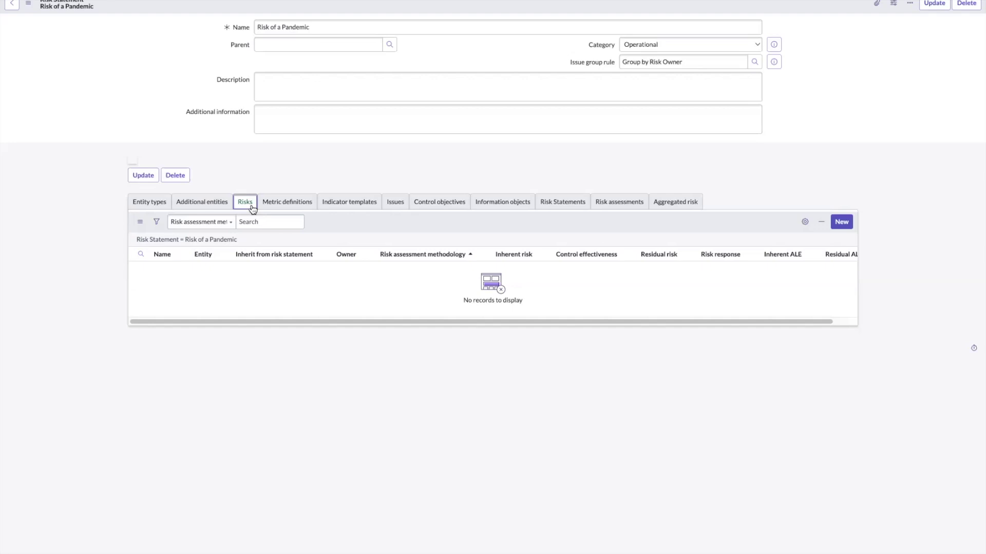
{"action": "left_click", "coordinate": [502, 205]}
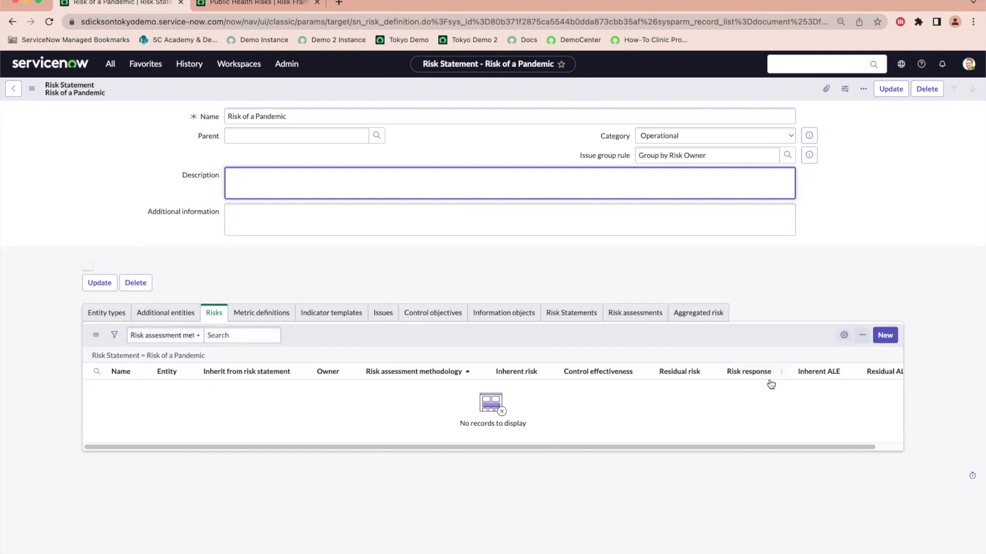
{"action": "left_click", "coordinate": [885, 335]}
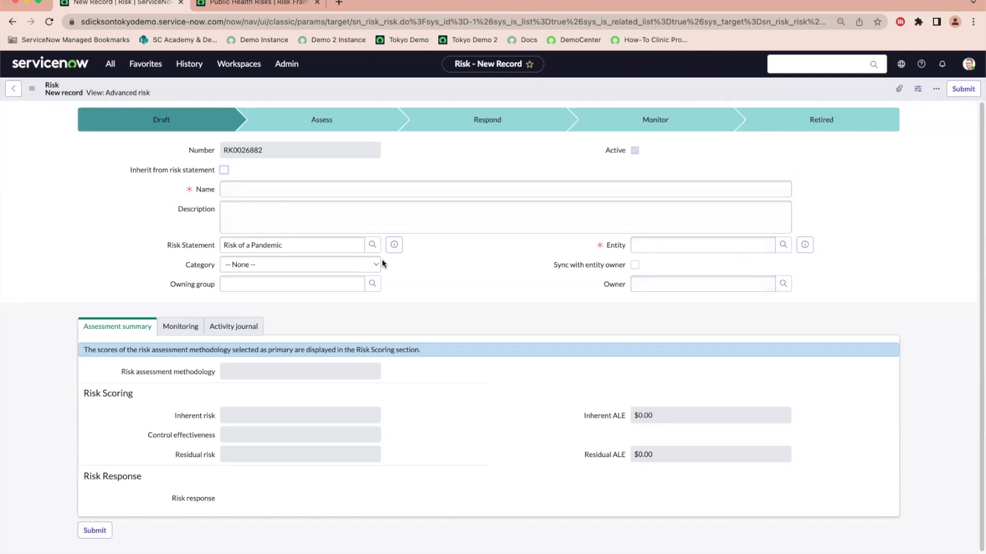
{"action": "left_click", "coordinate": [375, 191]}
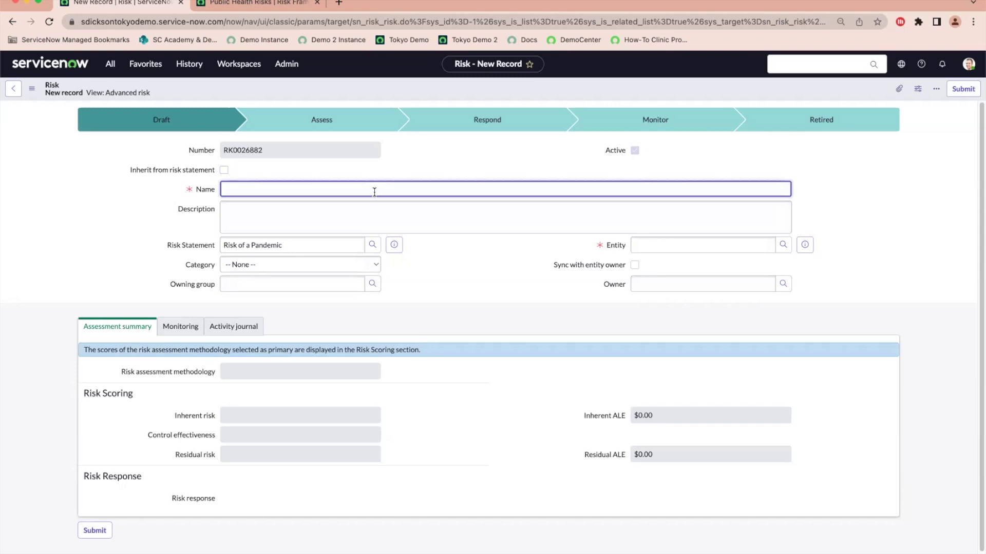
{"action": "type", "text": "Pandemic"}
{"action": "left_click", "coordinate": [511, 168]}
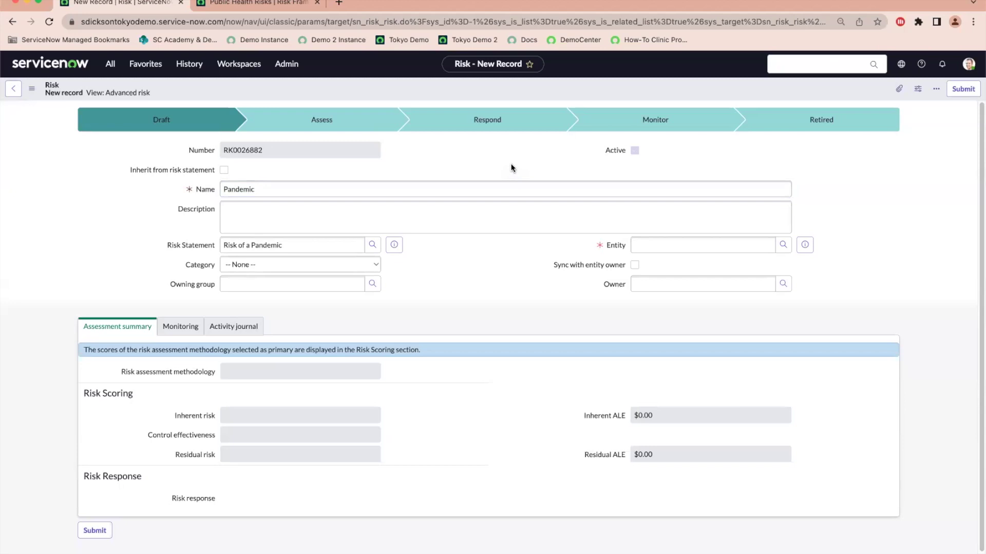
{"action": "left_click", "coordinate": [702, 245]}
{"action": "type", "text": "infor"}
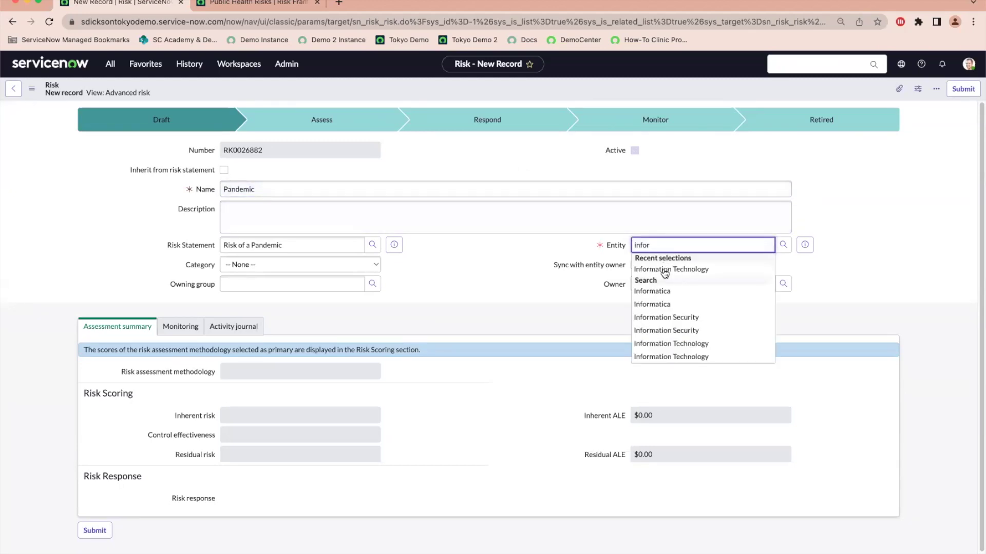
{"action": "left_click", "coordinate": [663, 268]}
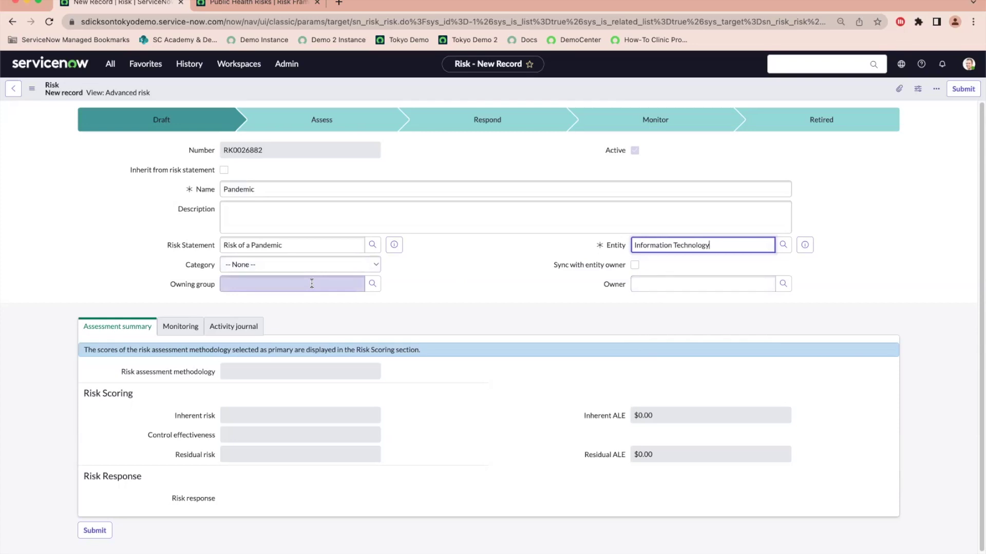
{"action": "left_click", "coordinate": [122, 218]}
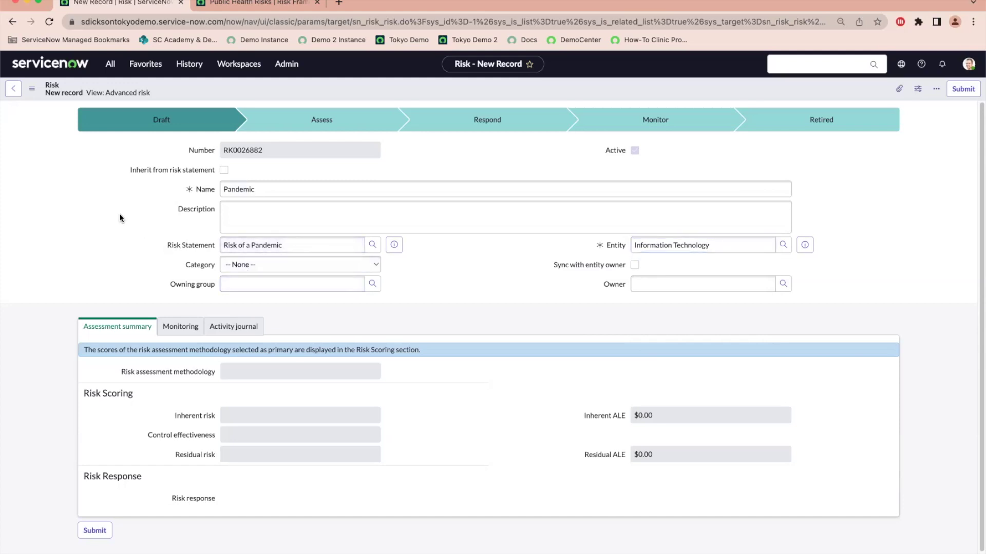
- Save the new Pandemic risk and start its assessment
{"action": "right_click", "coordinate": [210, 92]}
{"action": "left_click", "coordinate": [223, 99]}
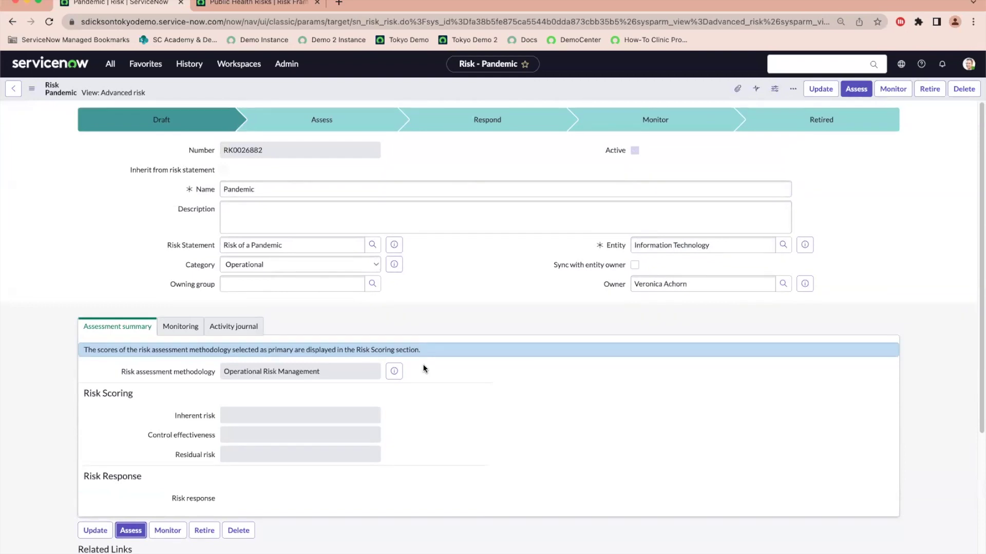
{"action": "scroll", "coordinate": [364, 412], "scroll_direction": "down", "scroll_amount": 3}
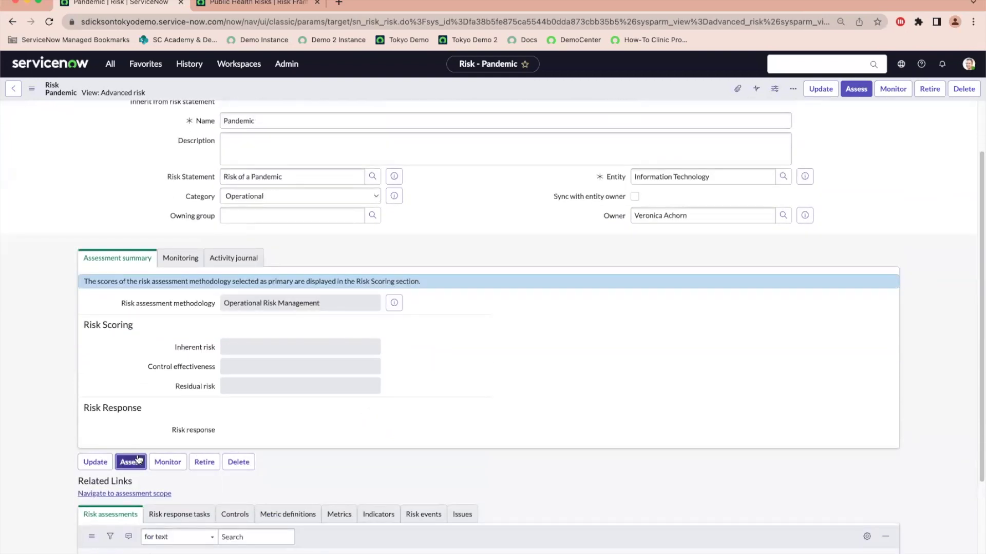
{"action": "left_click", "coordinate": [134, 462]}
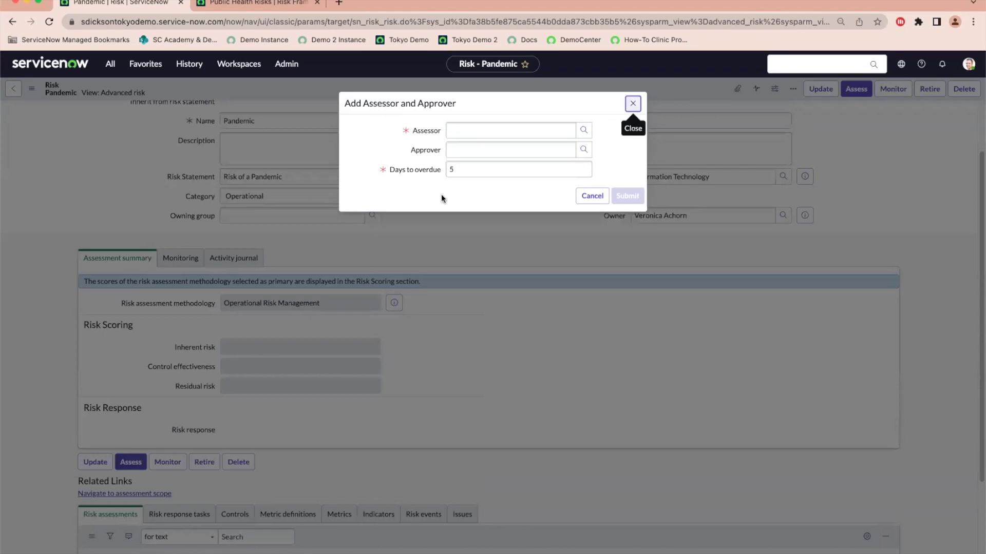
- Assign an assessor by name to the Pandemic risk's assessment and submit the request
{"action": "left_click", "coordinate": [559, 127]}
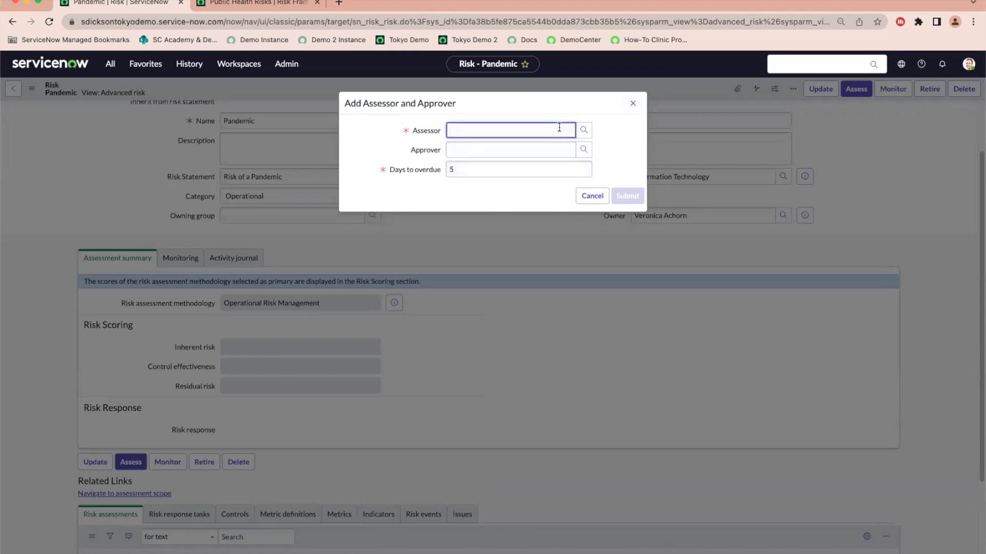
{"action": "type", "text": "adle"}
{"action": "key", "text": "BackSpace"}
{"action": "key", "text": "BackSpace"}
{"action": "key", "text": "BackSpace"}
{"action": "type", "text": "d"}
{"action": "key", "text": "BackSpace"}
{"action": "left_click", "coordinate": [551, 171]}
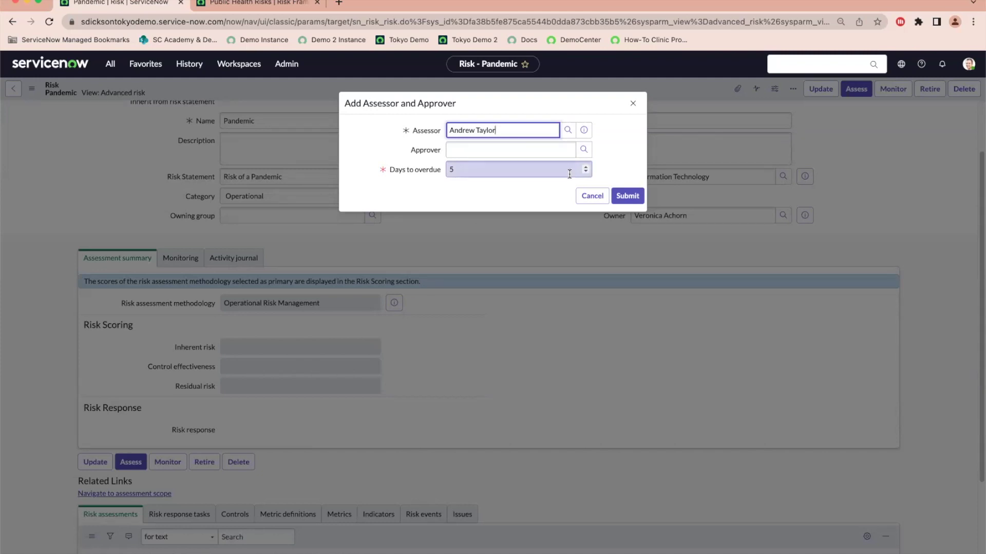
{"action": "left_click", "coordinate": [628, 197]}
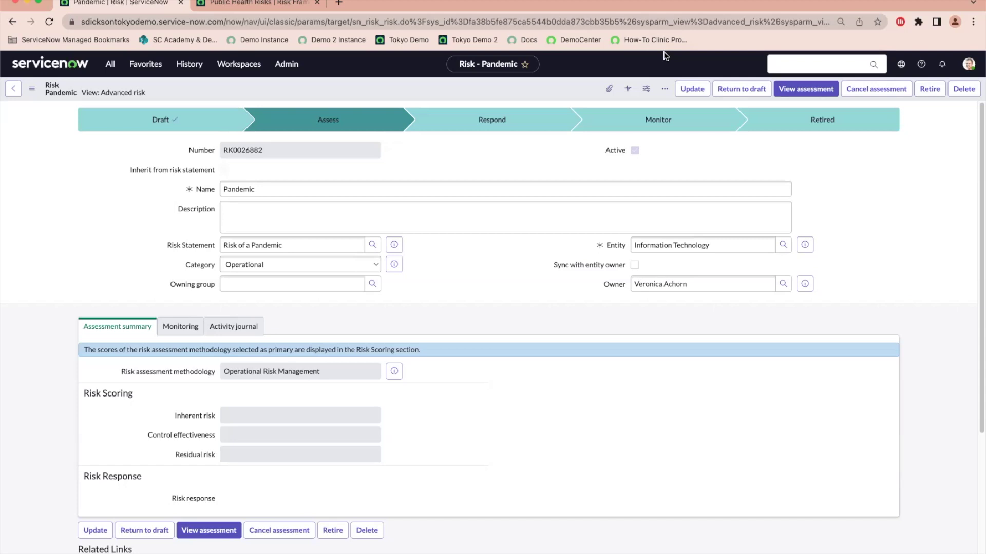
- Find and open the Assessment Types list under Risk Administration
{"action": "left_click", "coordinate": [111, 64]}
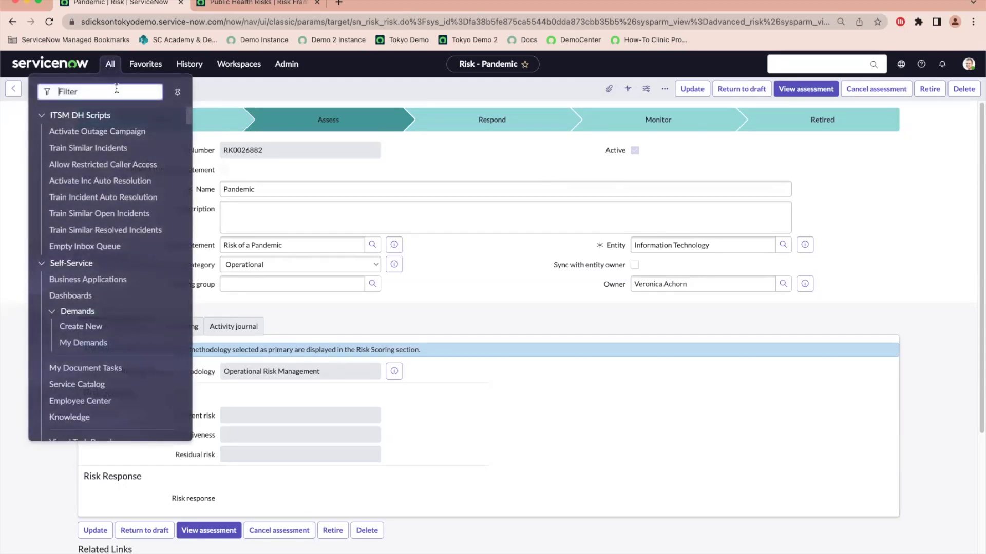
{"action": "type", "text": "ase"}
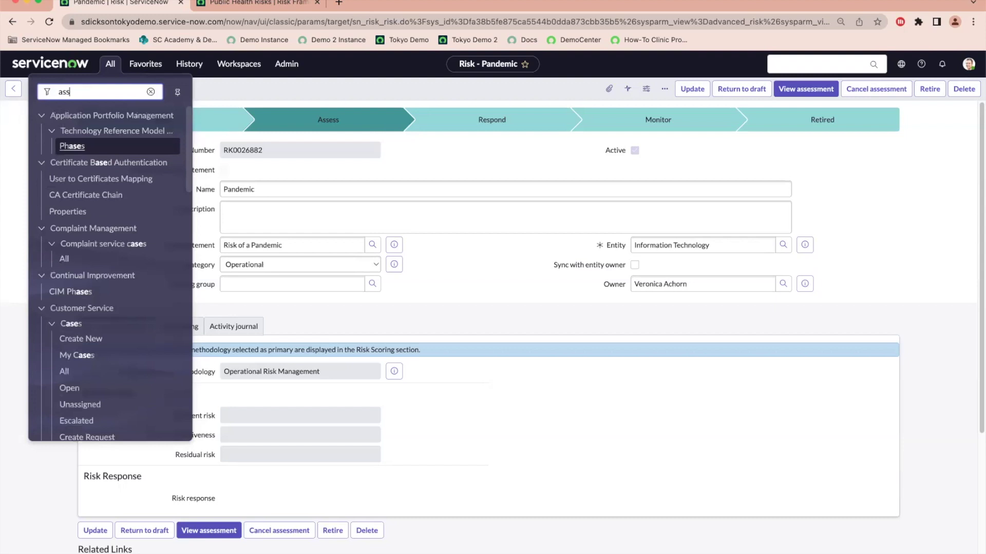
{"action": "type", "text": "essment typ"}
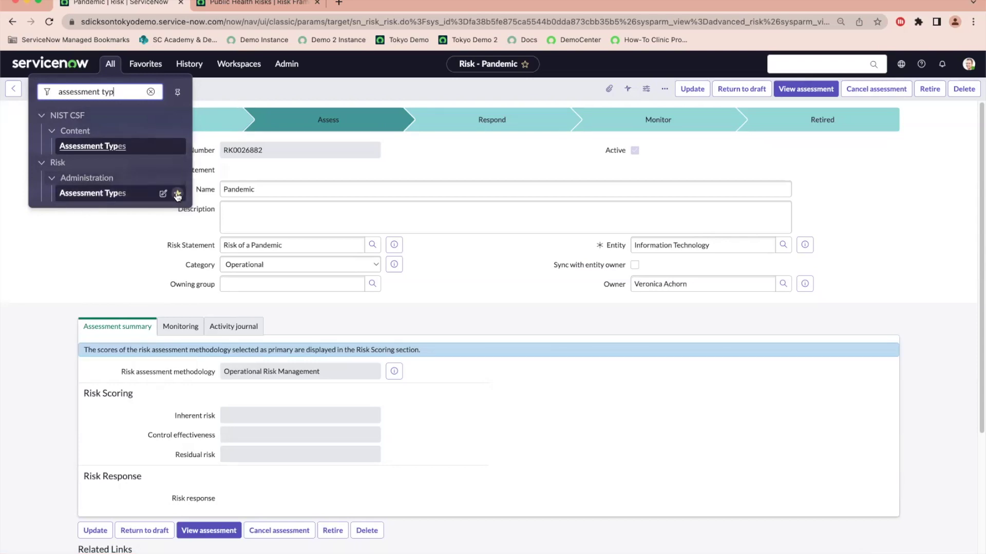
{"action": "left_click", "coordinate": [126, 197]}
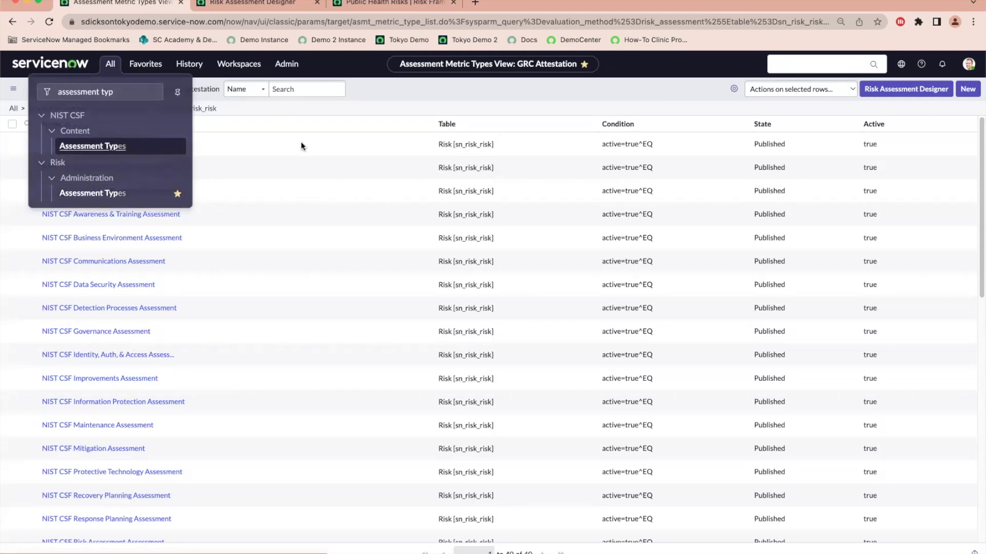
{"action": "left_click", "coordinate": [367, 99]}
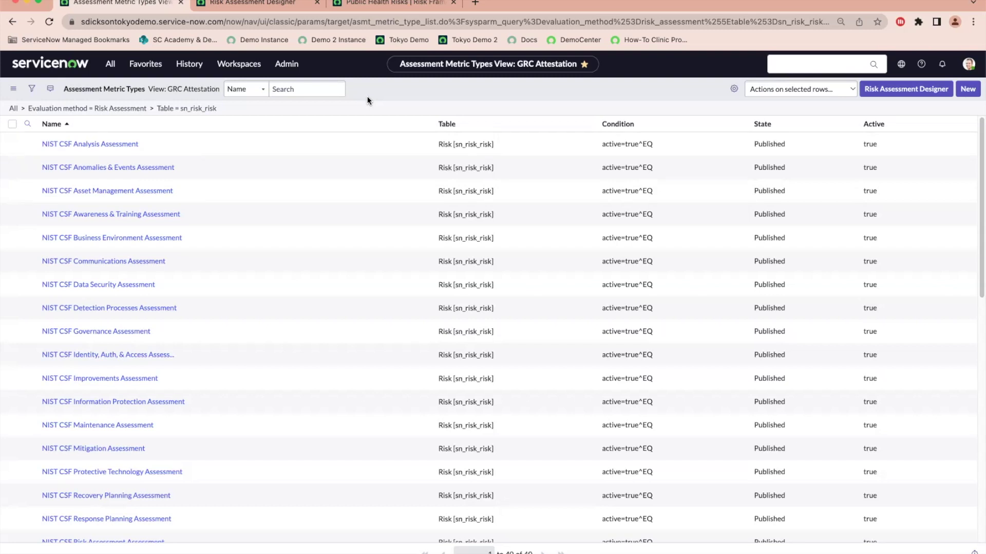
- Review the assessment types, open the Risk Assessment Designer and name the new assessment Pandemic Risk Assessment
{"action": "scroll", "coordinate": [341, 316], "scroll_direction": "down", "scroll_amount": 5}
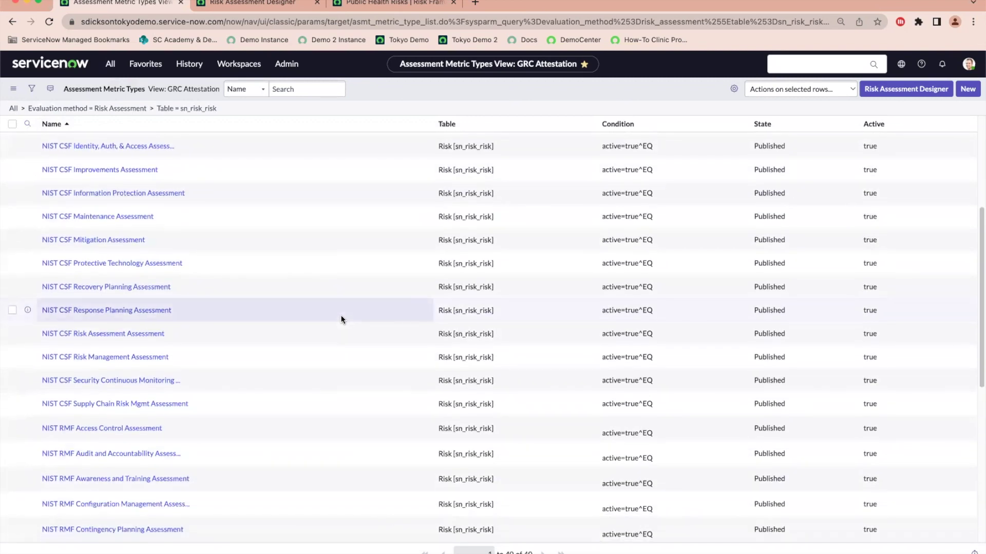
{"action": "scroll", "coordinate": [340, 315], "scroll_direction": "down", "scroll_amount": 8}
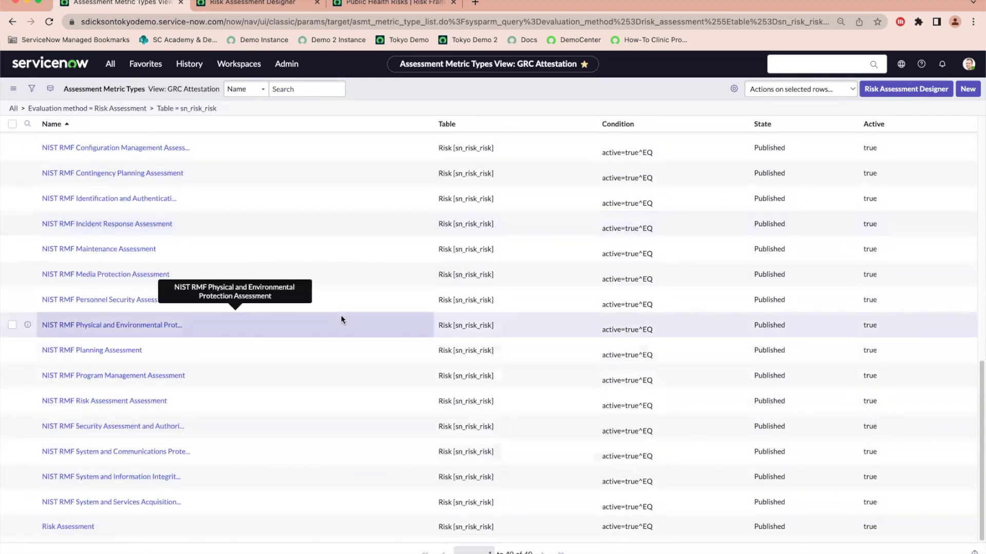
{"action": "scroll", "coordinate": [340, 315], "scroll_direction": "up", "scroll_amount": 12}
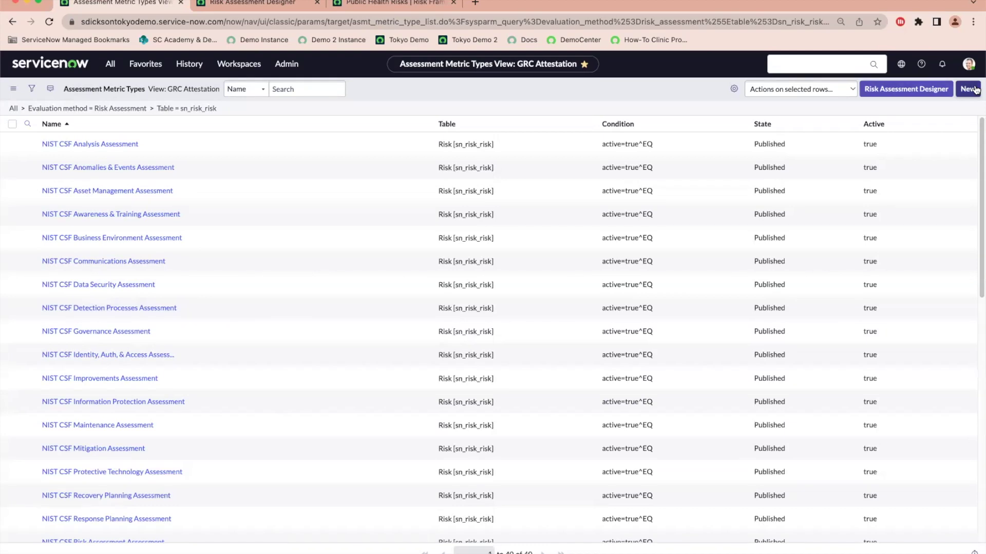
{"action": "left_click", "coordinate": [944, 90]}
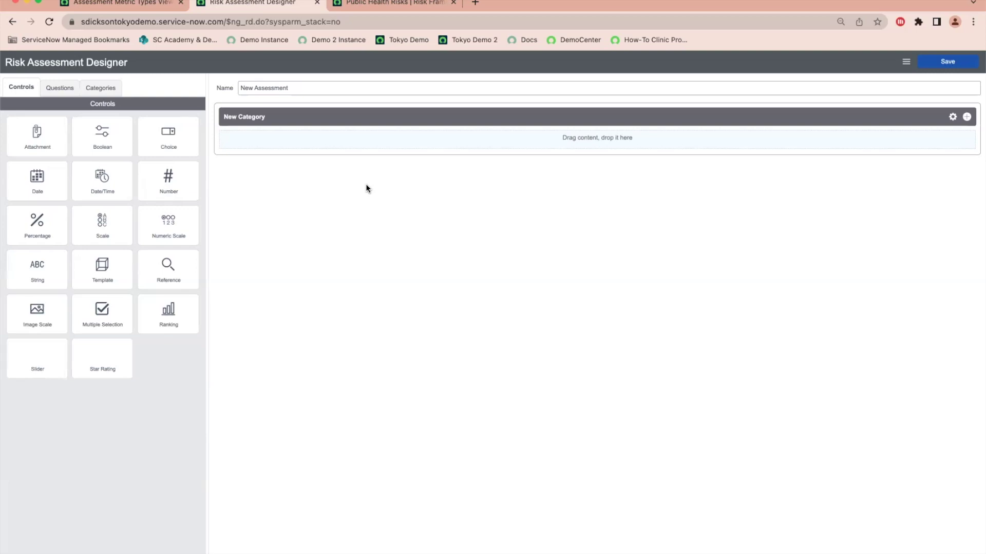
{"action": "left_click_drag", "start_coordinate": [299, 95], "coordinate": [95, 72]}
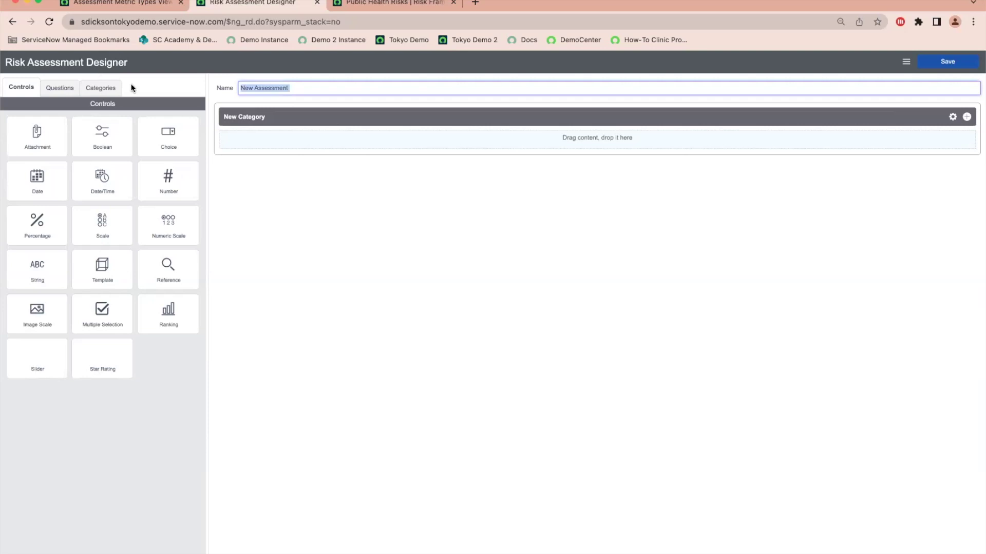
{"action": "type", "text": "P"}
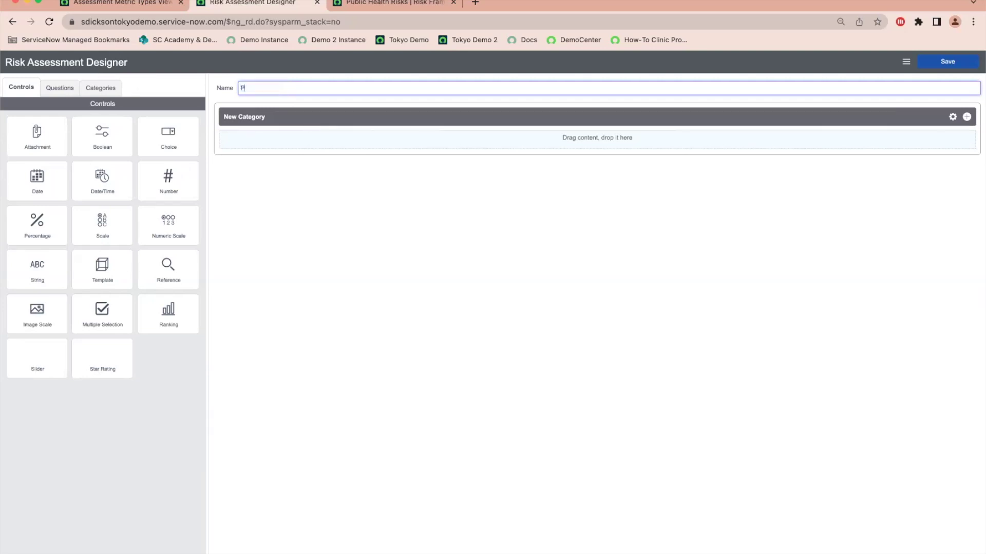
{"action": "type", "text": "andemic Risk Assessment"}
{"action": "left_click", "coordinate": [323, 272]}
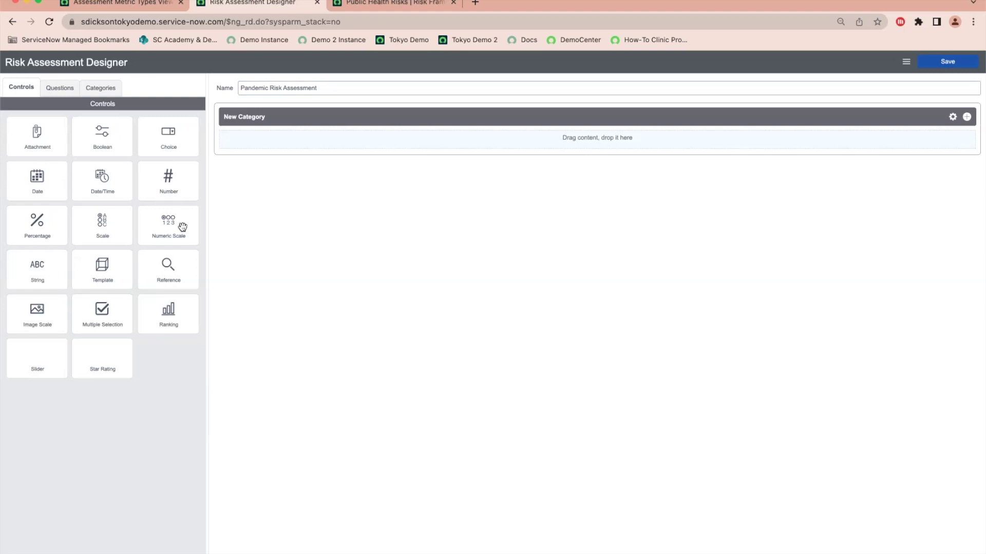
- Add a numeric scale question named Likelihood to the new category, and add a second numeric scale question below it
{"action": "left_click_drag", "start_coordinate": [163, 227], "coordinate": [333, 145]}
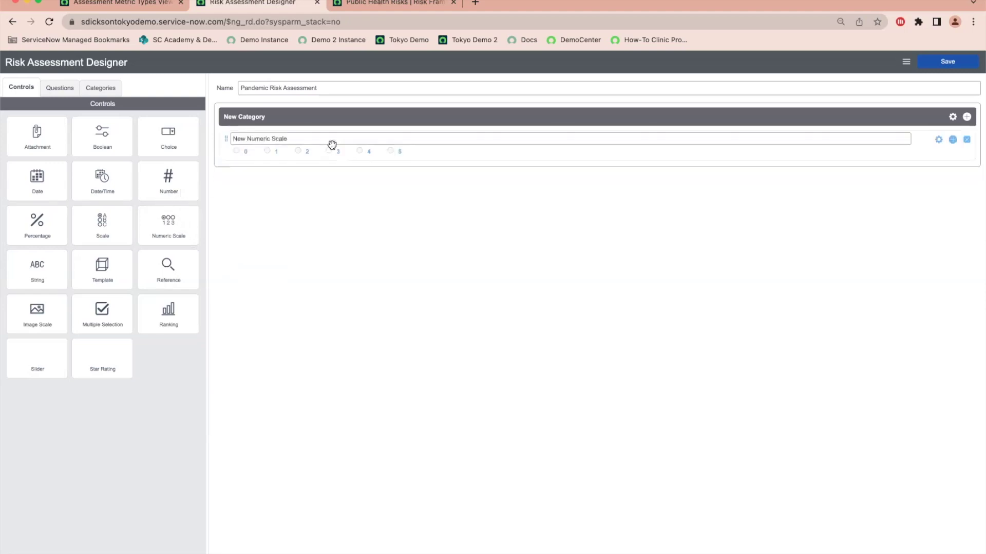
{"action": "double_click", "coordinate": [285, 138]}
{"action": "left_click", "coordinate": [290, 139]}
{"action": "key", "text": "BackSpace"}
{"action": "key", "text": "BackSpace"}
{"action": "key", "text": "BackSpace"}
{"action": "key", "text": "BackSpace"}
{"action": "key", "text": "BackSpace"}
{"action": "key", "text": "BackSpace"}
{"action": "key", "text": "BackSpace"}
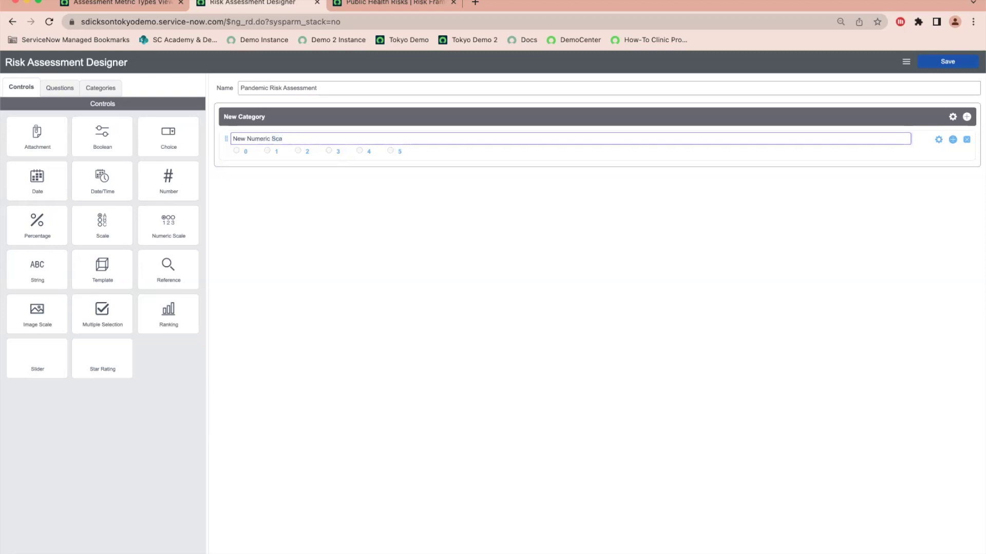
{"action": "key", "text": "BackSpace"}
{"action": "key", "text": "BackSpace"}
{"action": "key", "text": "BackSpace"}
{"action": "key", "text": "BackSpace"}
{"action": "key", "text": "BackSpace"}
{"action": "key", "text": "BackSpace"}
{"action": "key", "text": "BackSpace"}
{"action": "key", "text": "BackSpace"}
{"action": "key", "text": "BackSpace"}
{"action": "key", "text": "BackSpace"}
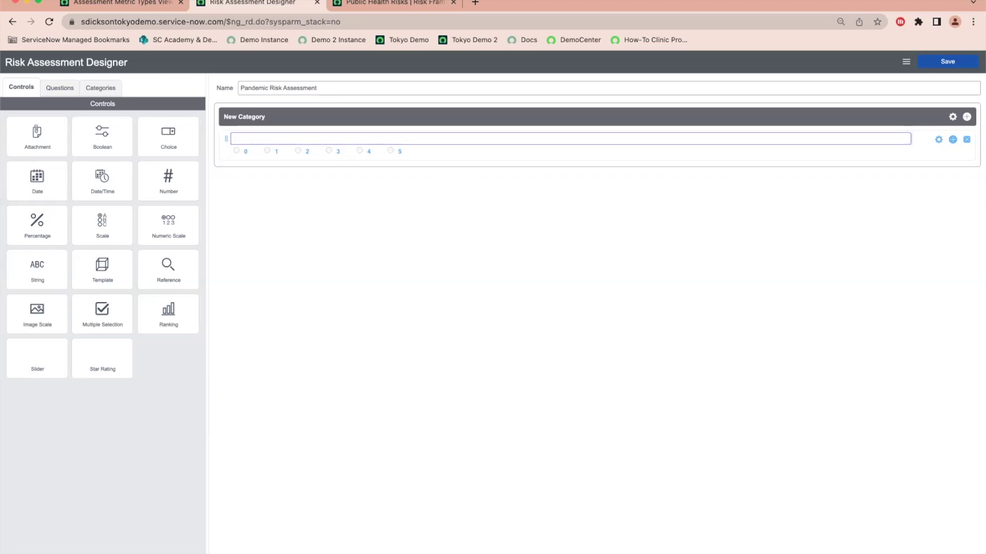
{"action": "type", "text": "Likelihood"}
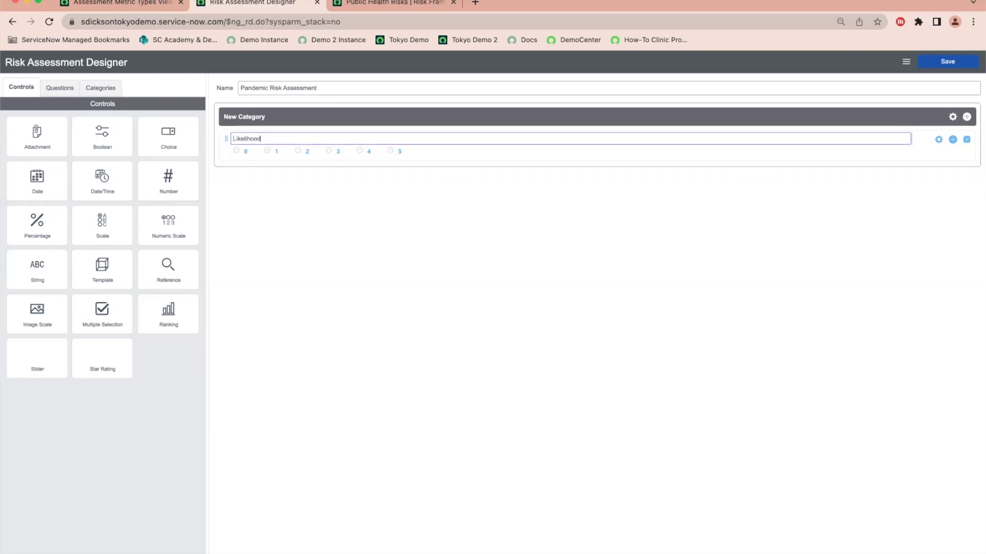
{"action": "left_click", "coordinate": [953, 139]}
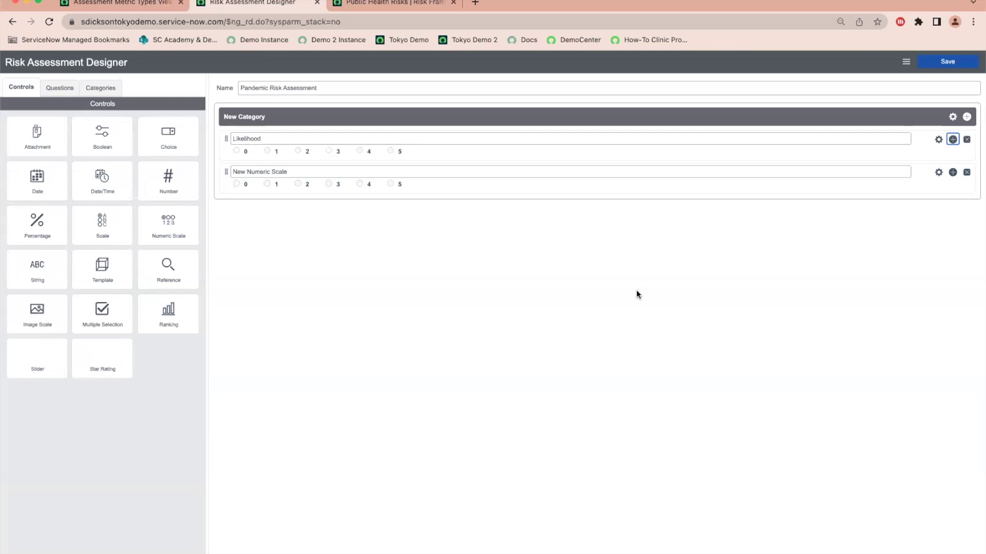
- Return to the assessment metric types list and open the Risk Assessment record
{"action": "left_click", "coordinate": [136, 4]}
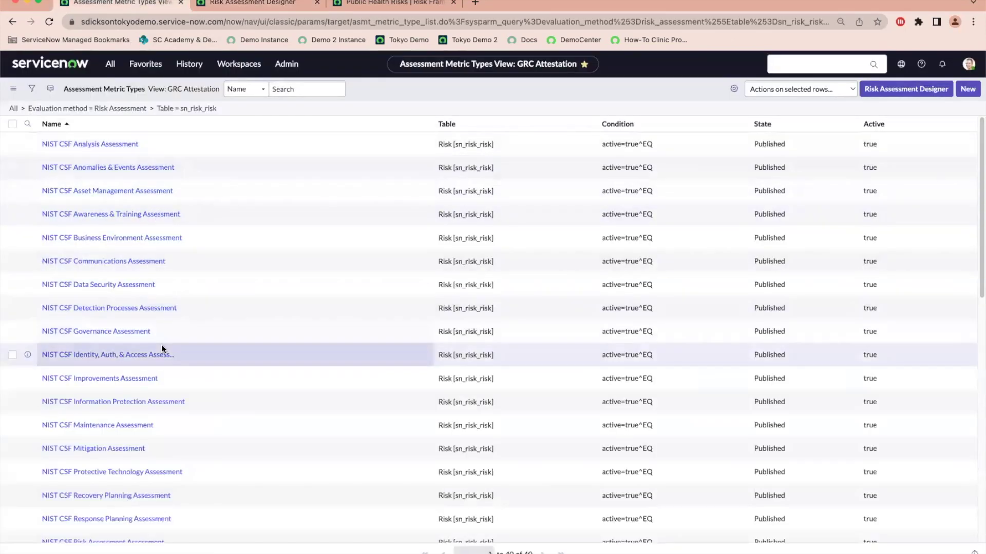
{"action": "scroll", "coordinate": [161, 348], "scroll_direction": "down", "scroll_amount": 7}
{"action": "scroll", "coordinate": [162, 349], "scroll_direction": "down", "scroll_amount": 3}
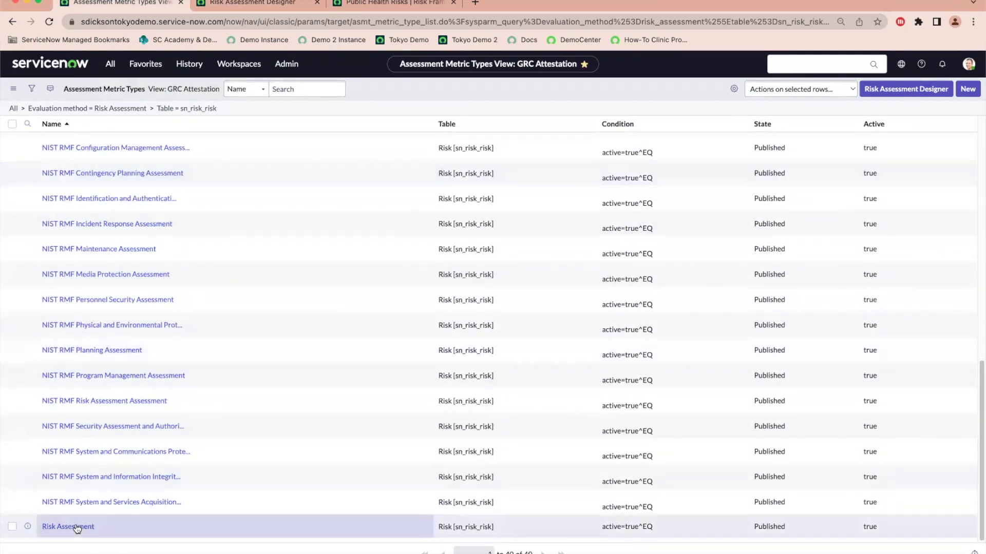
{"action": "left_click", "coordinate": [76, 527]}
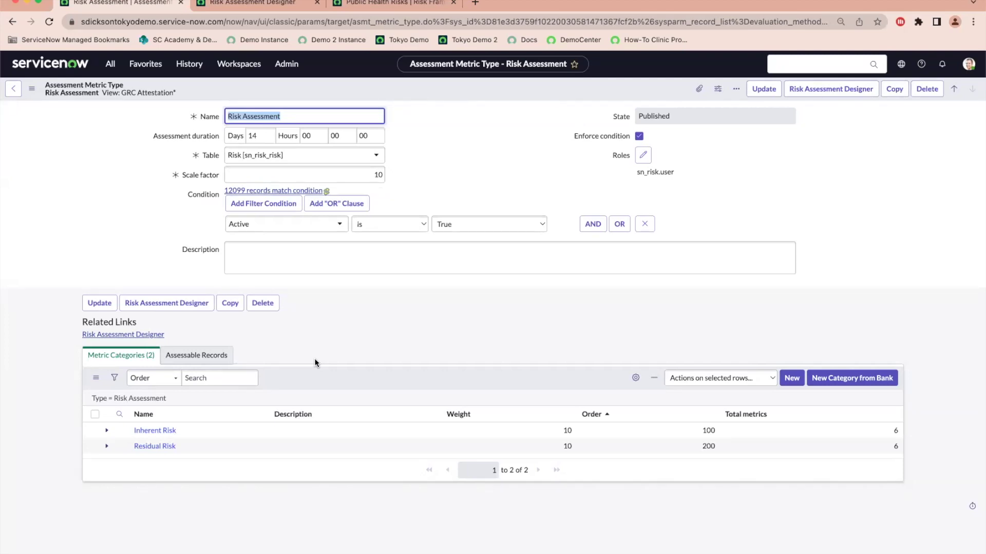
- Open the Inherent Risk metric category and examine its assessment metrics
{"action": "left_click", "coordinate": [107, 431]}
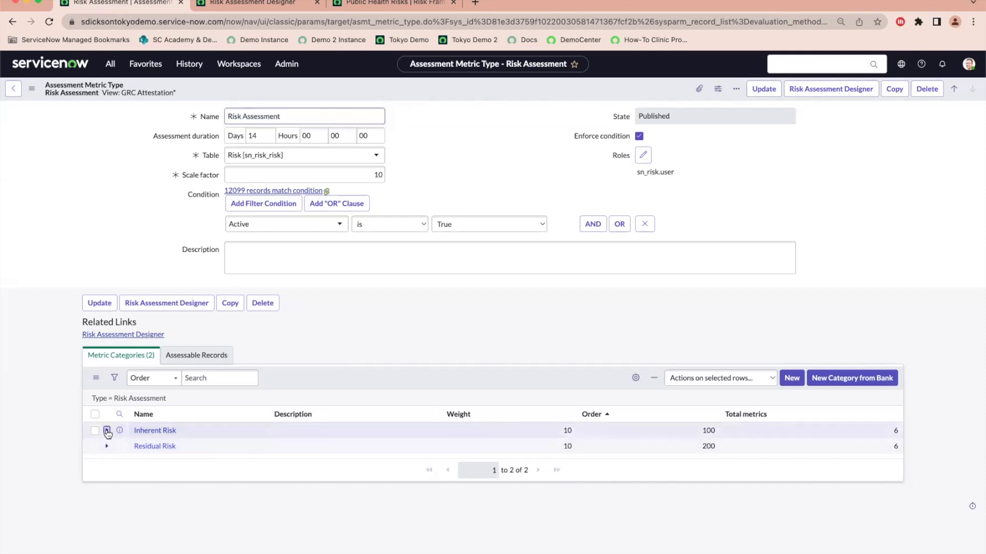
{"action": "left_click", "coordinate": [152, 431]}
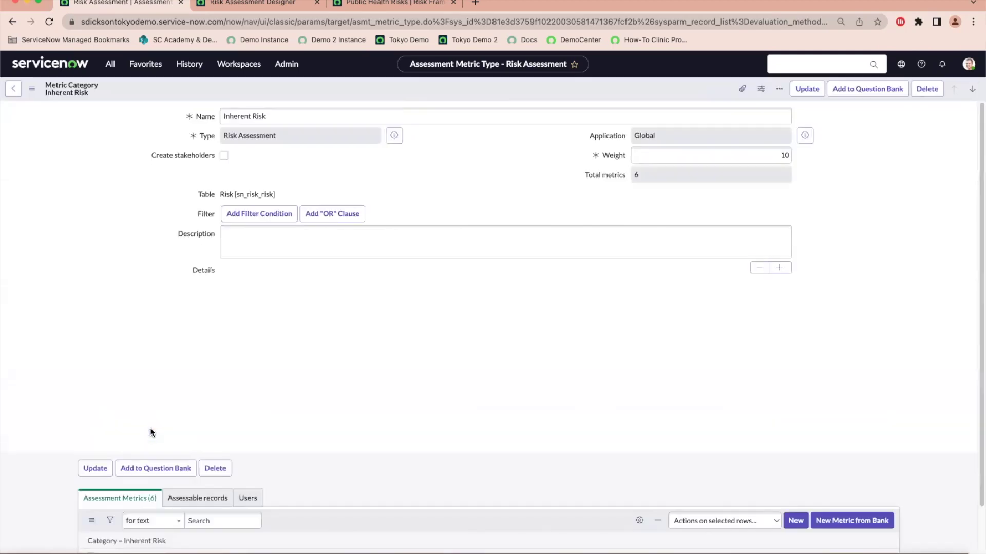
{"action": "scroll", "coordinate": [151, 432], "scroll_direction": "down", "scroll_amount": 4}
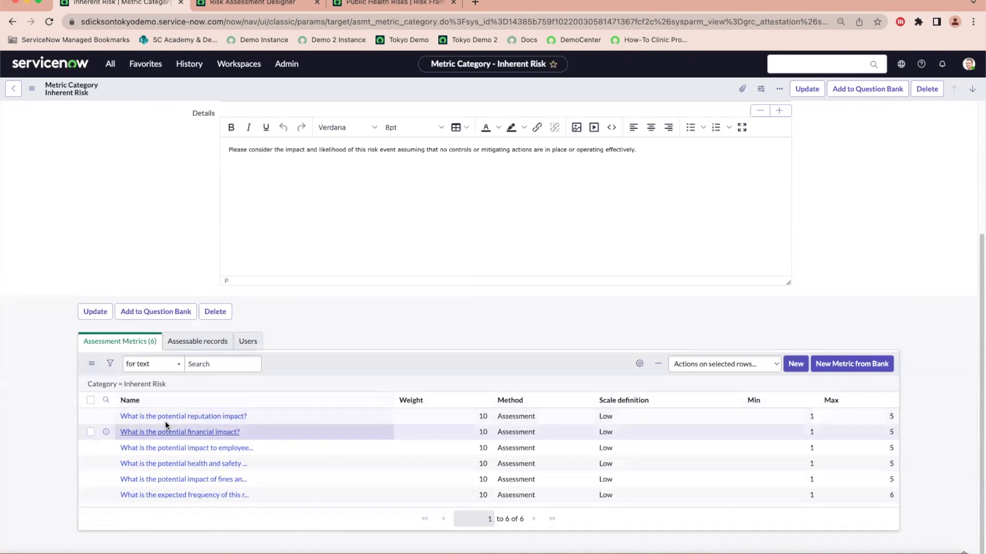